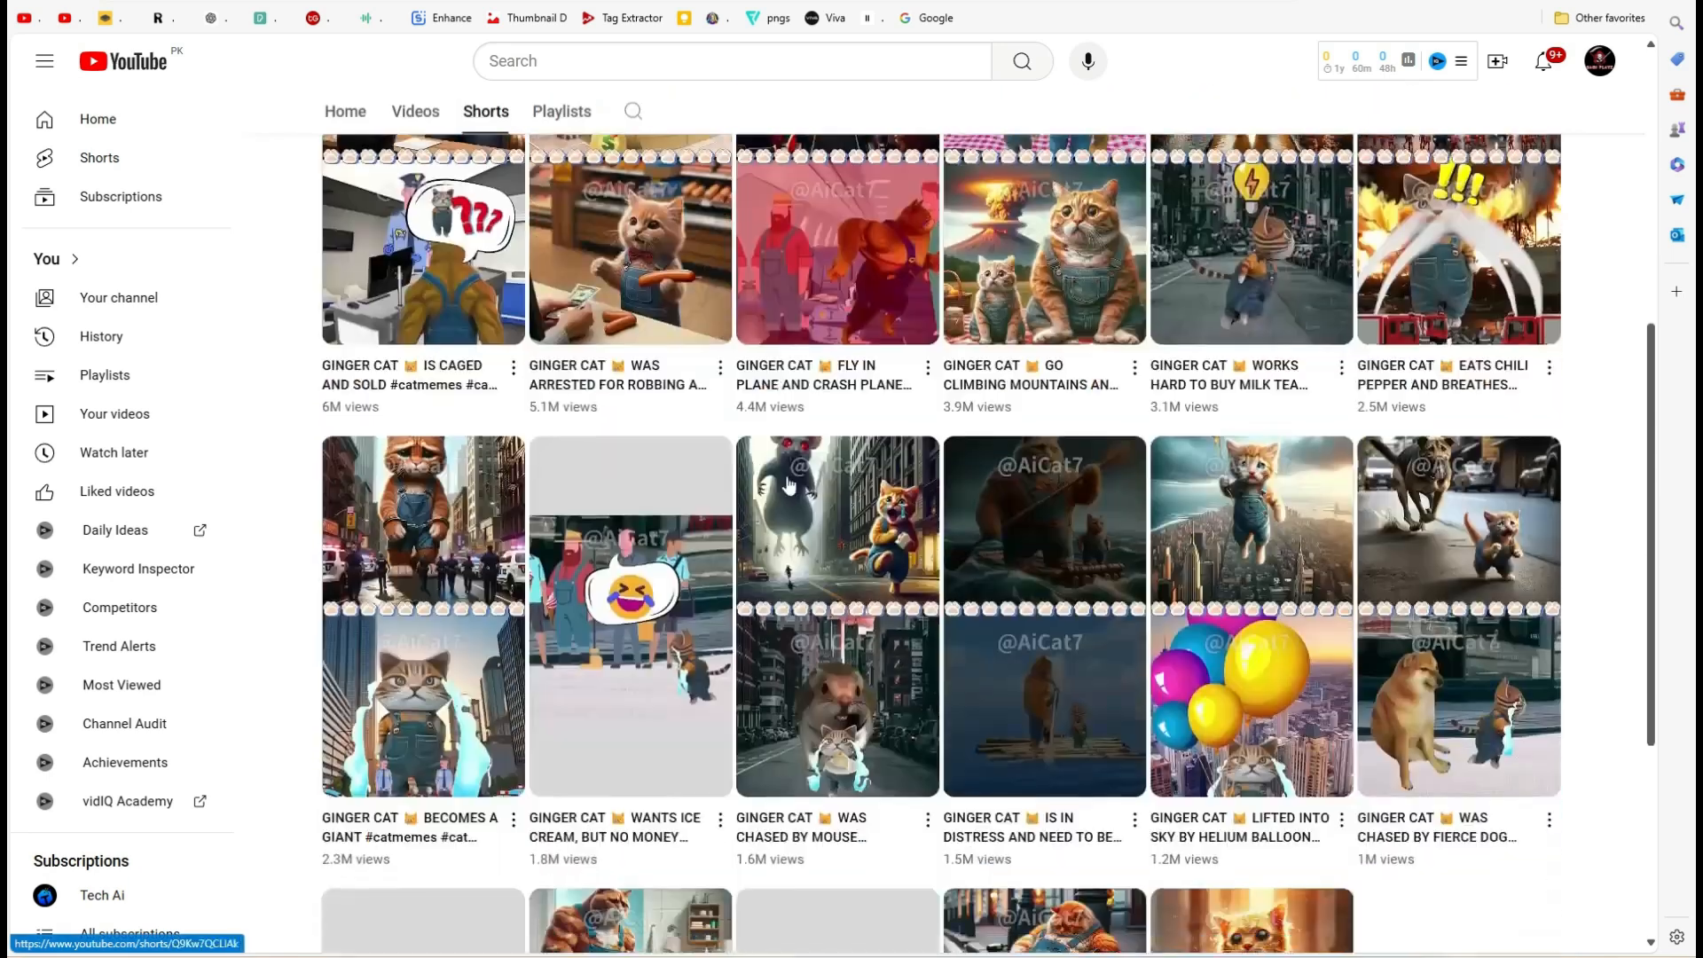
{"action": "scroll", "coordinate": [817, 453], "scroll_direction": "down", "scroll_amount": 5}
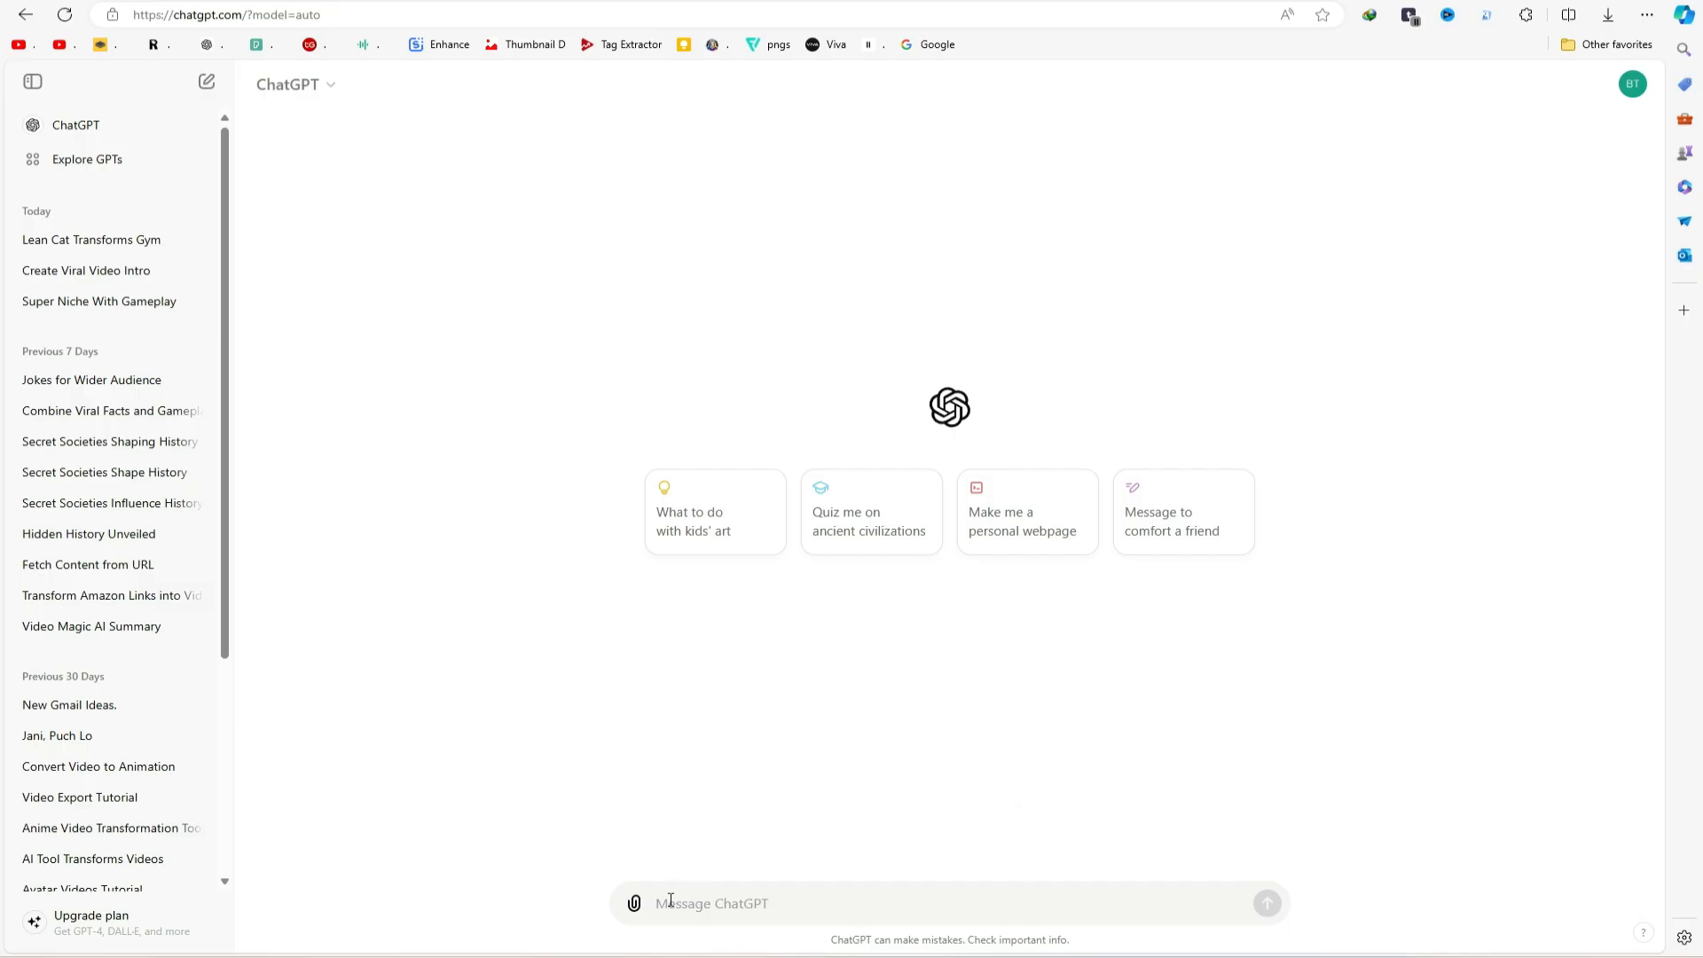
- Ask ChatGPT for visual prompts or storyboards about a mocked, skeleton-lean tall orange cat who builds huge muscles at the gym and receives apologies
{"action": "type", "text": "Create visual prompts or storyboards about a very lean and tall orange cat that looks like a skeleton. he is laughed at by all the other cats. he decides to work on himself by going to the gym and he eventually bulks up and builds very huge muscles. all the other cats come and apologize."}
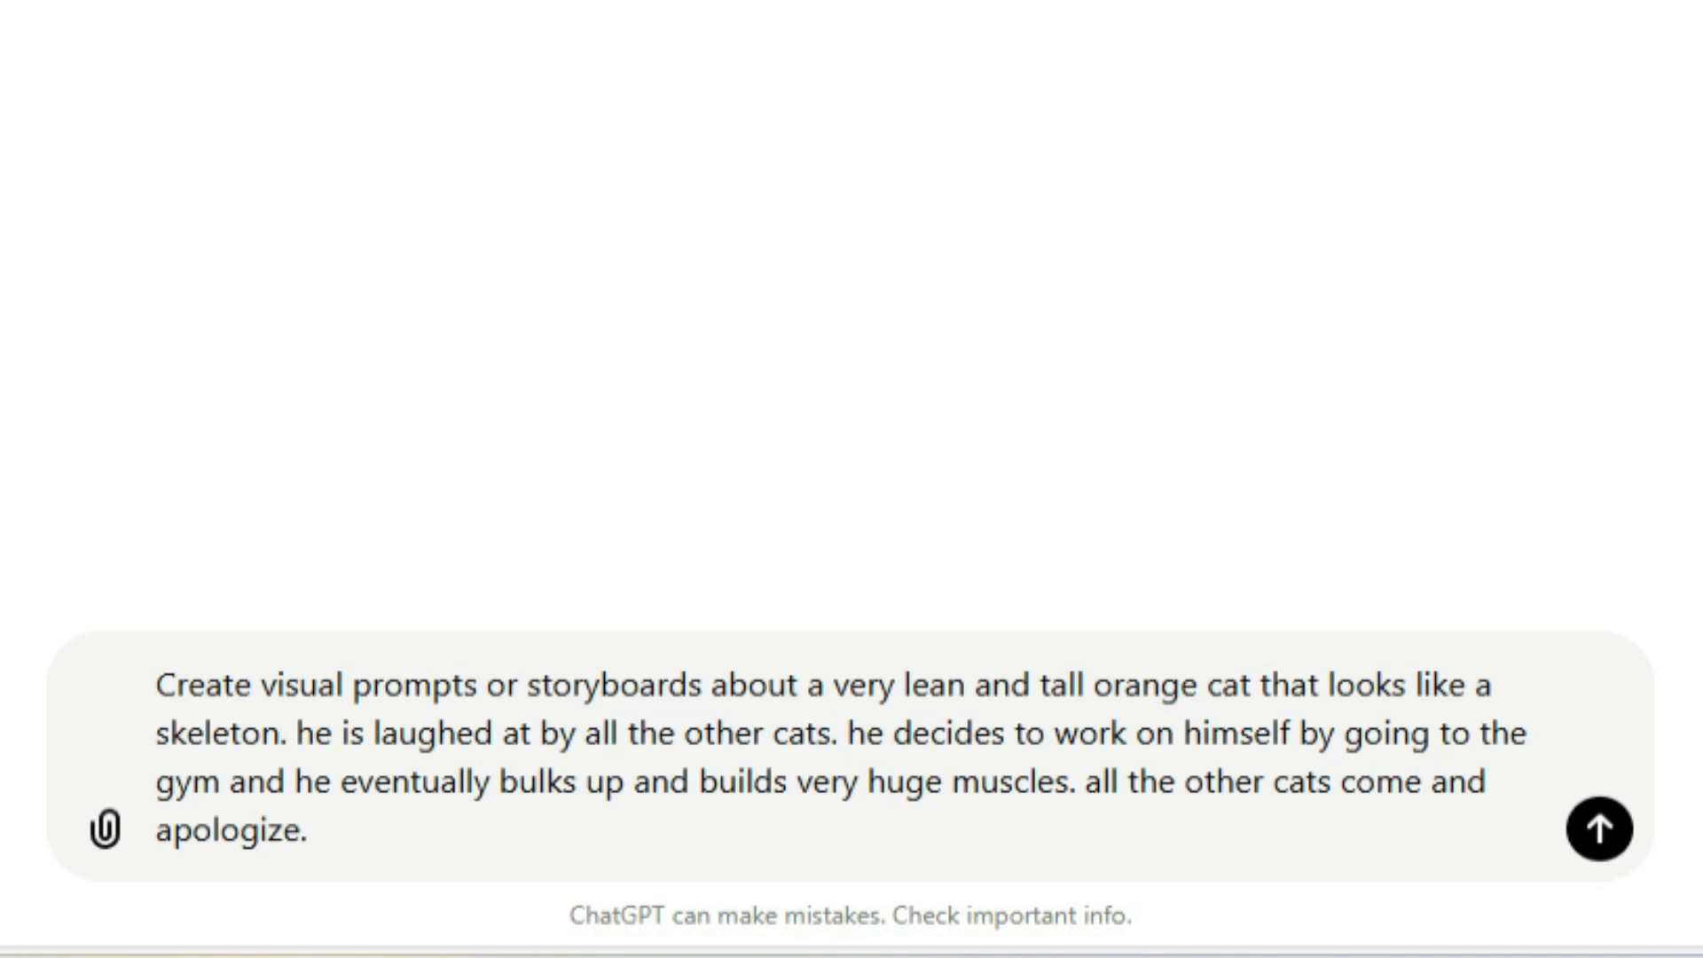
{"action": "left_click", "coordinate": [1599, 828]}
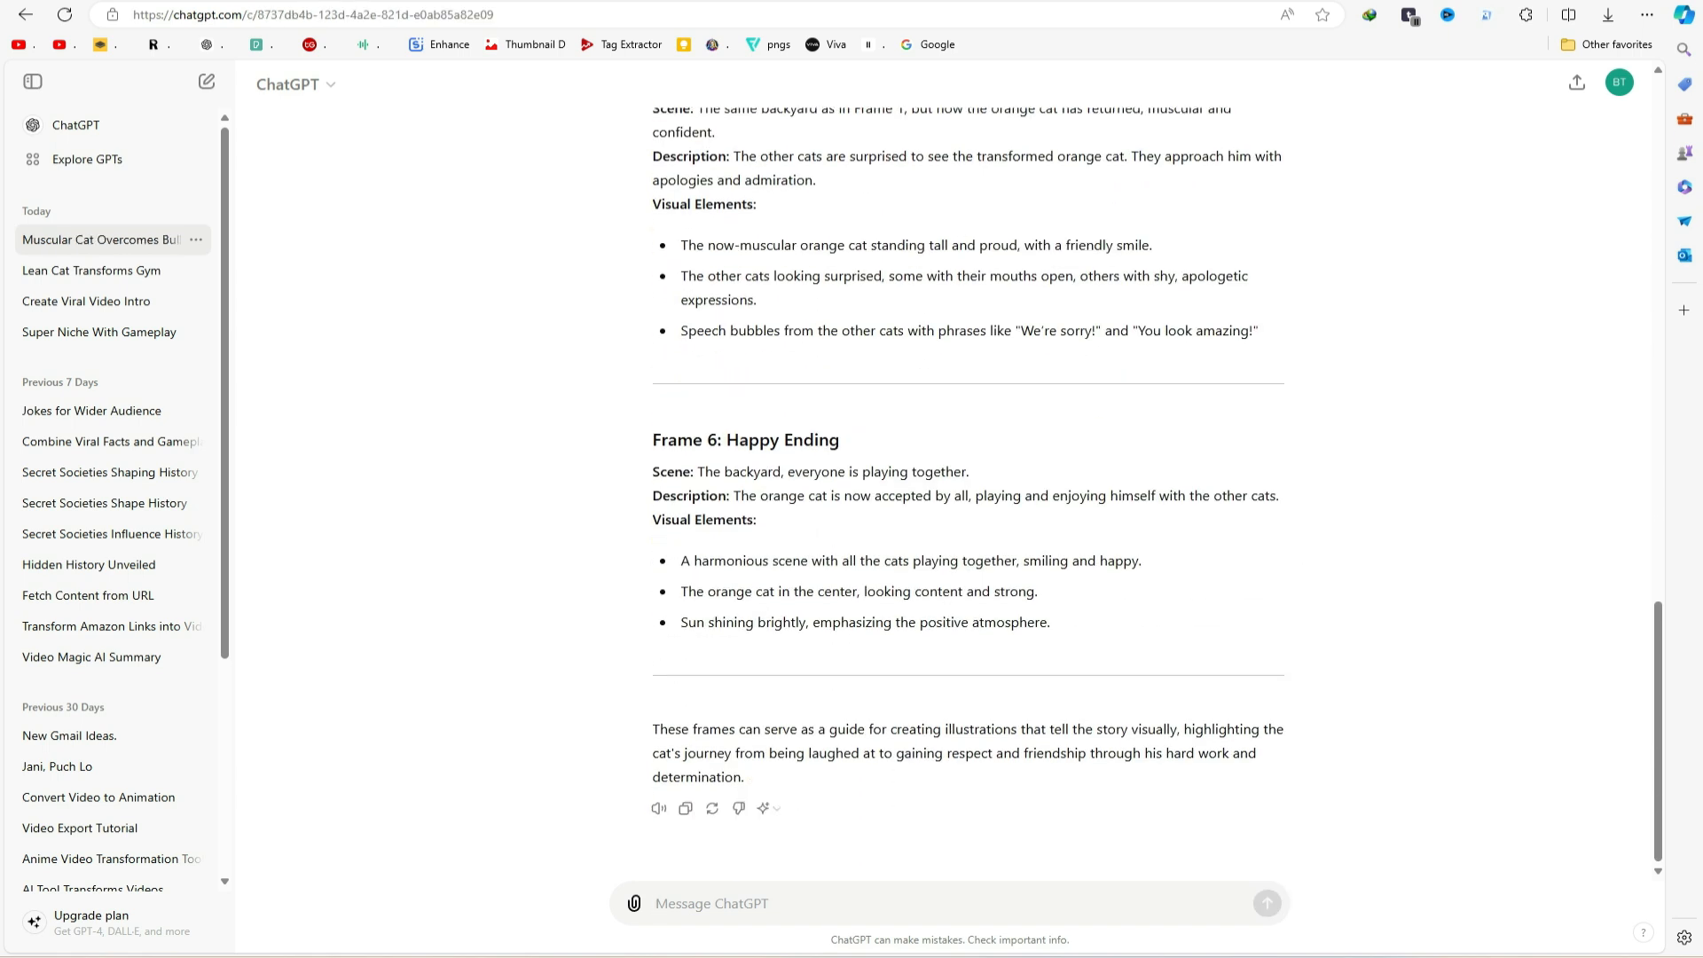
- Ask for a rewrite that drops the instructions and gives only the prompts, each written as a paragraph
{"action": "type", "text": "dont give instructions just create prompts. write every prompt in paragraphs shape"}
{"action": "key", "text": "Return"}
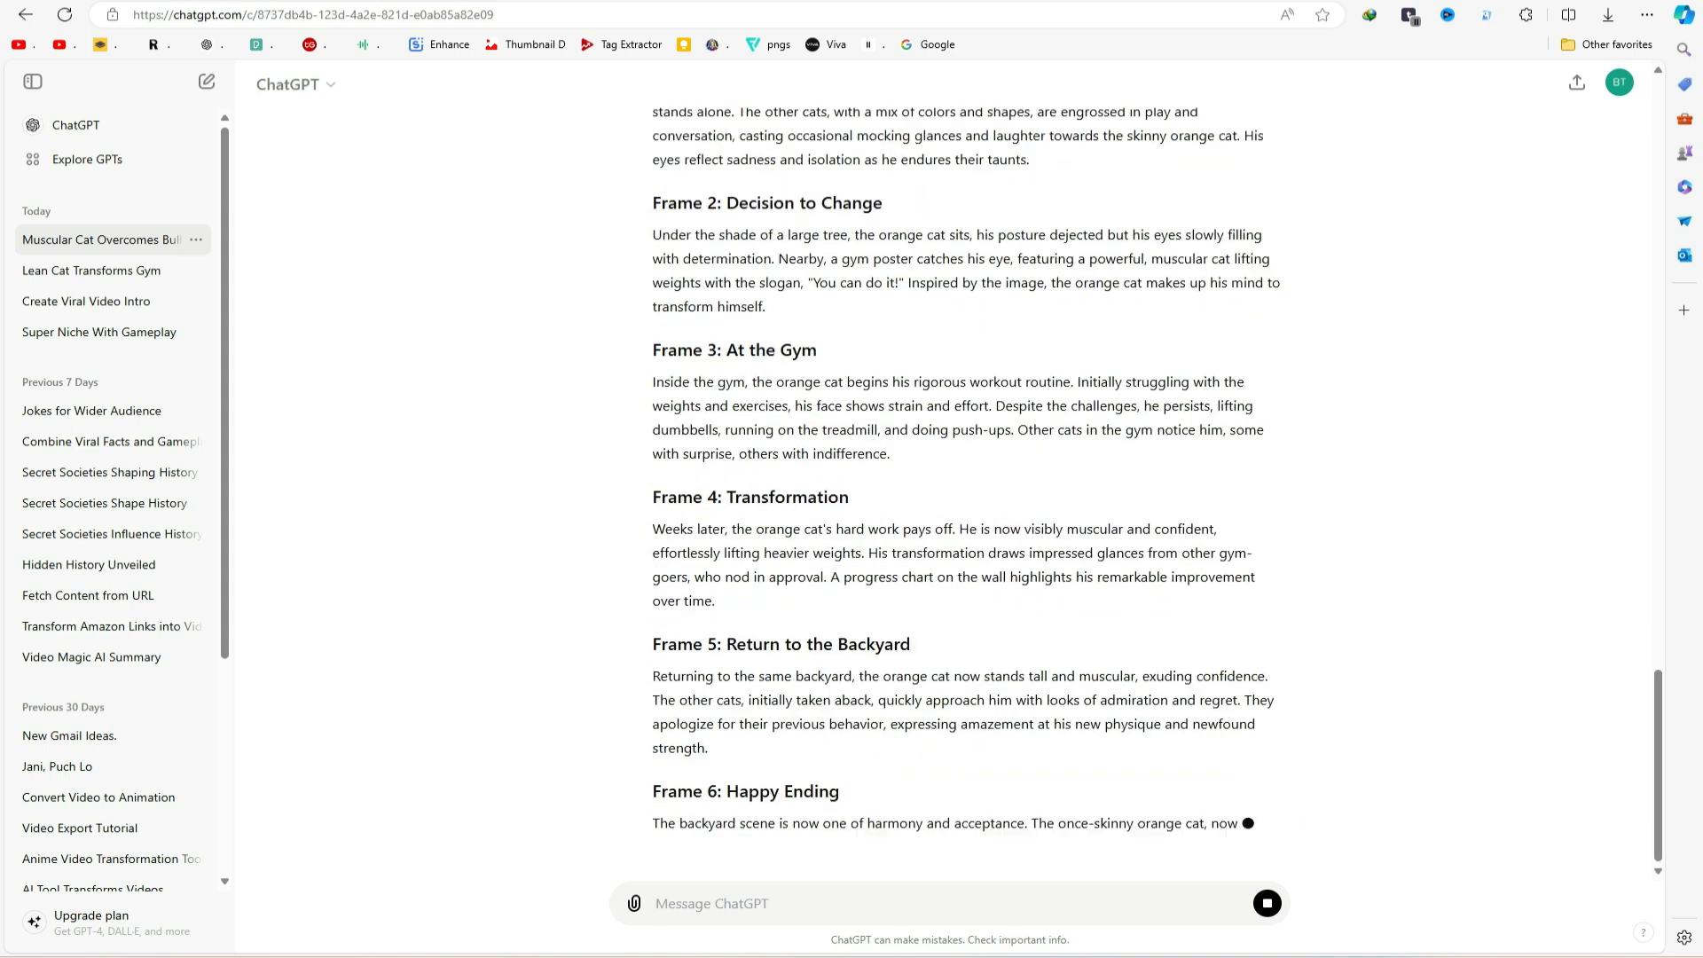
- Copy the Frame 1: Introduction paragraph and generate images from it in Copilot Designer on Bing
{"action": "scroll", "coordinate": [975, 530], "scroll_direction": "up", "scroll_amount": 5}
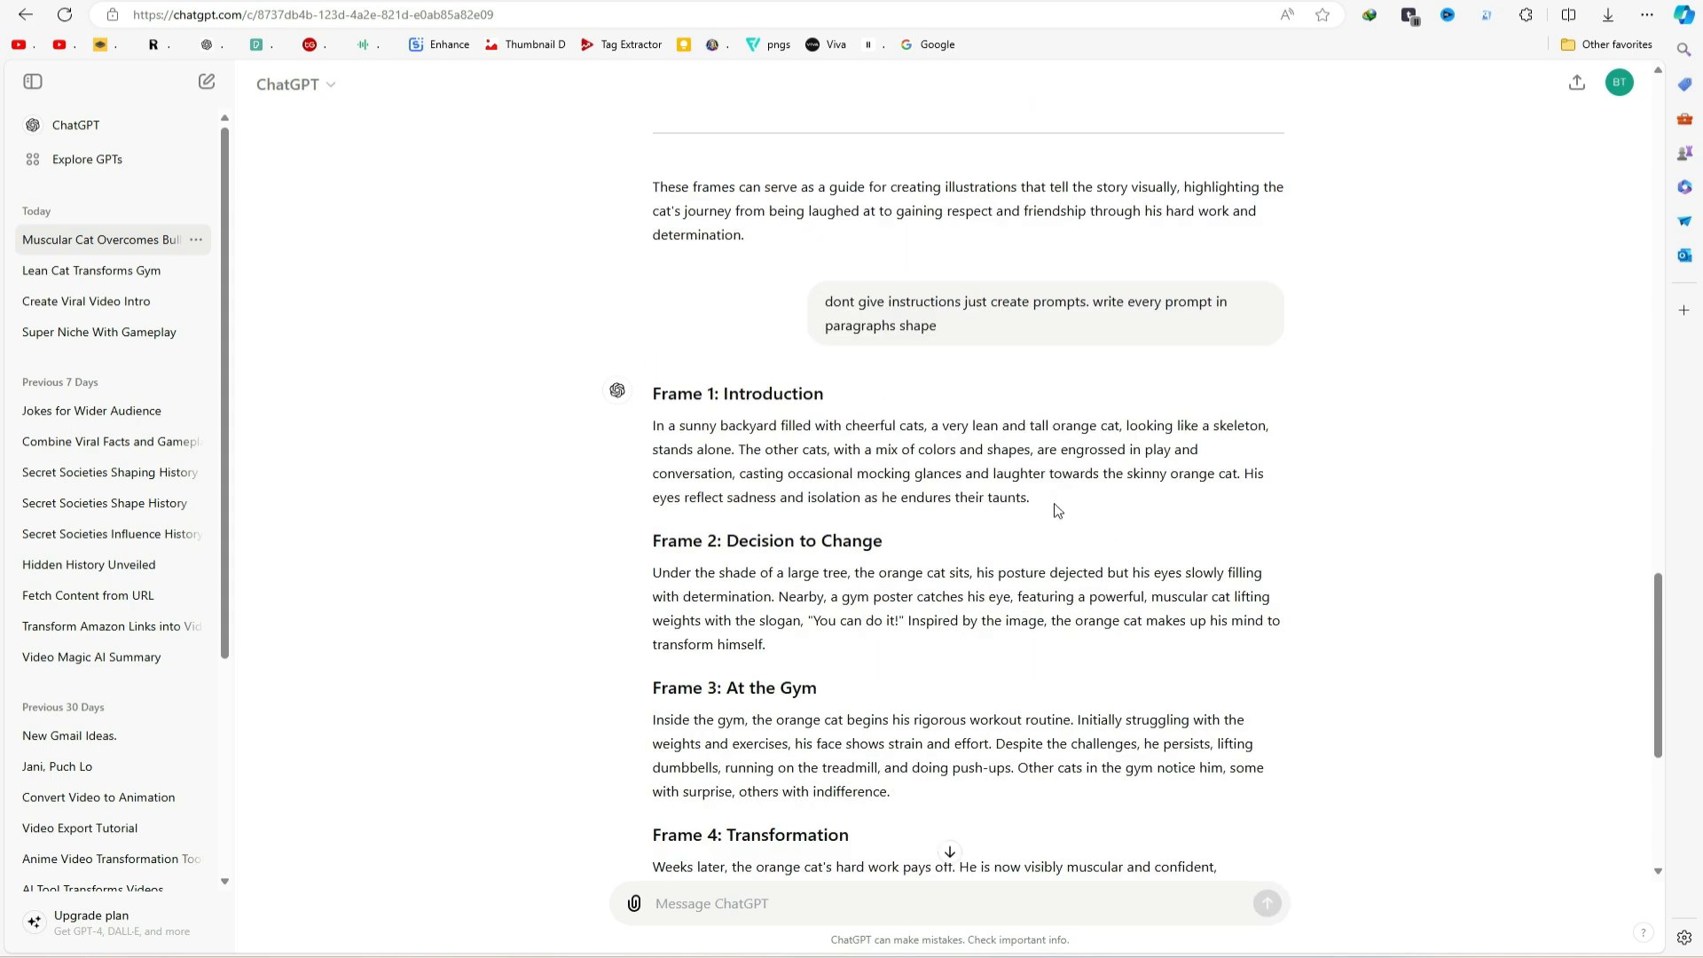
{"action": "left_click_drag", "start_coordinate": [1015, 498], "coordinate": [652, 435]}
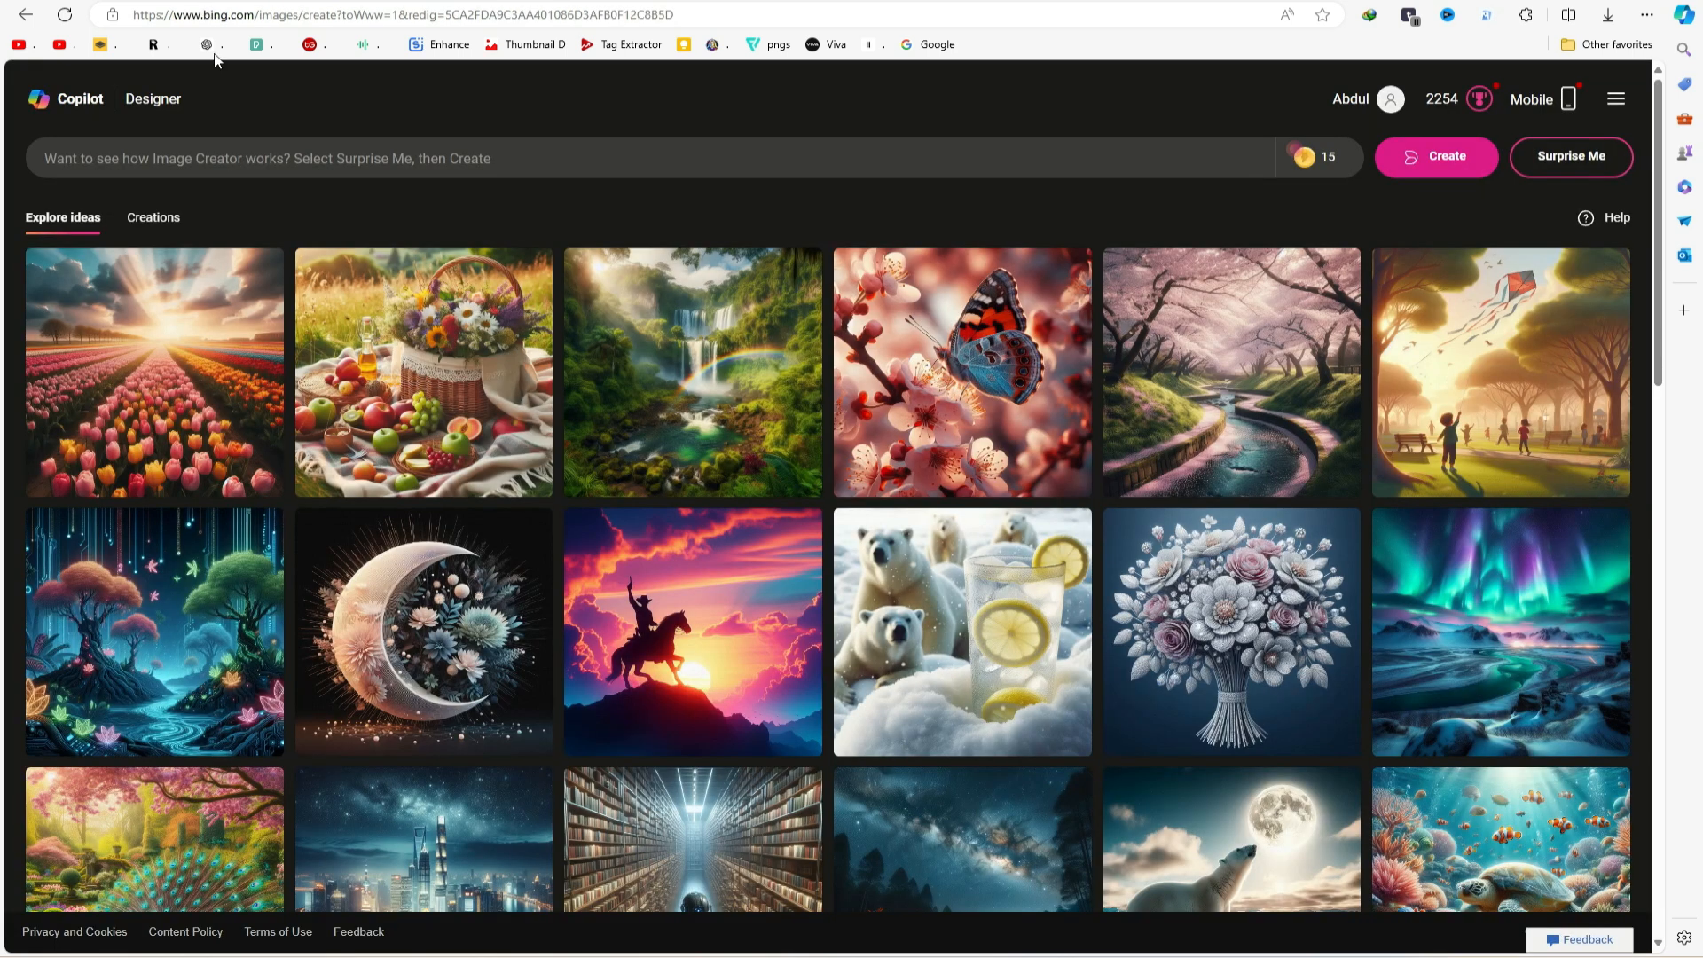
{"action": "key", "text": "ctrl+v"}
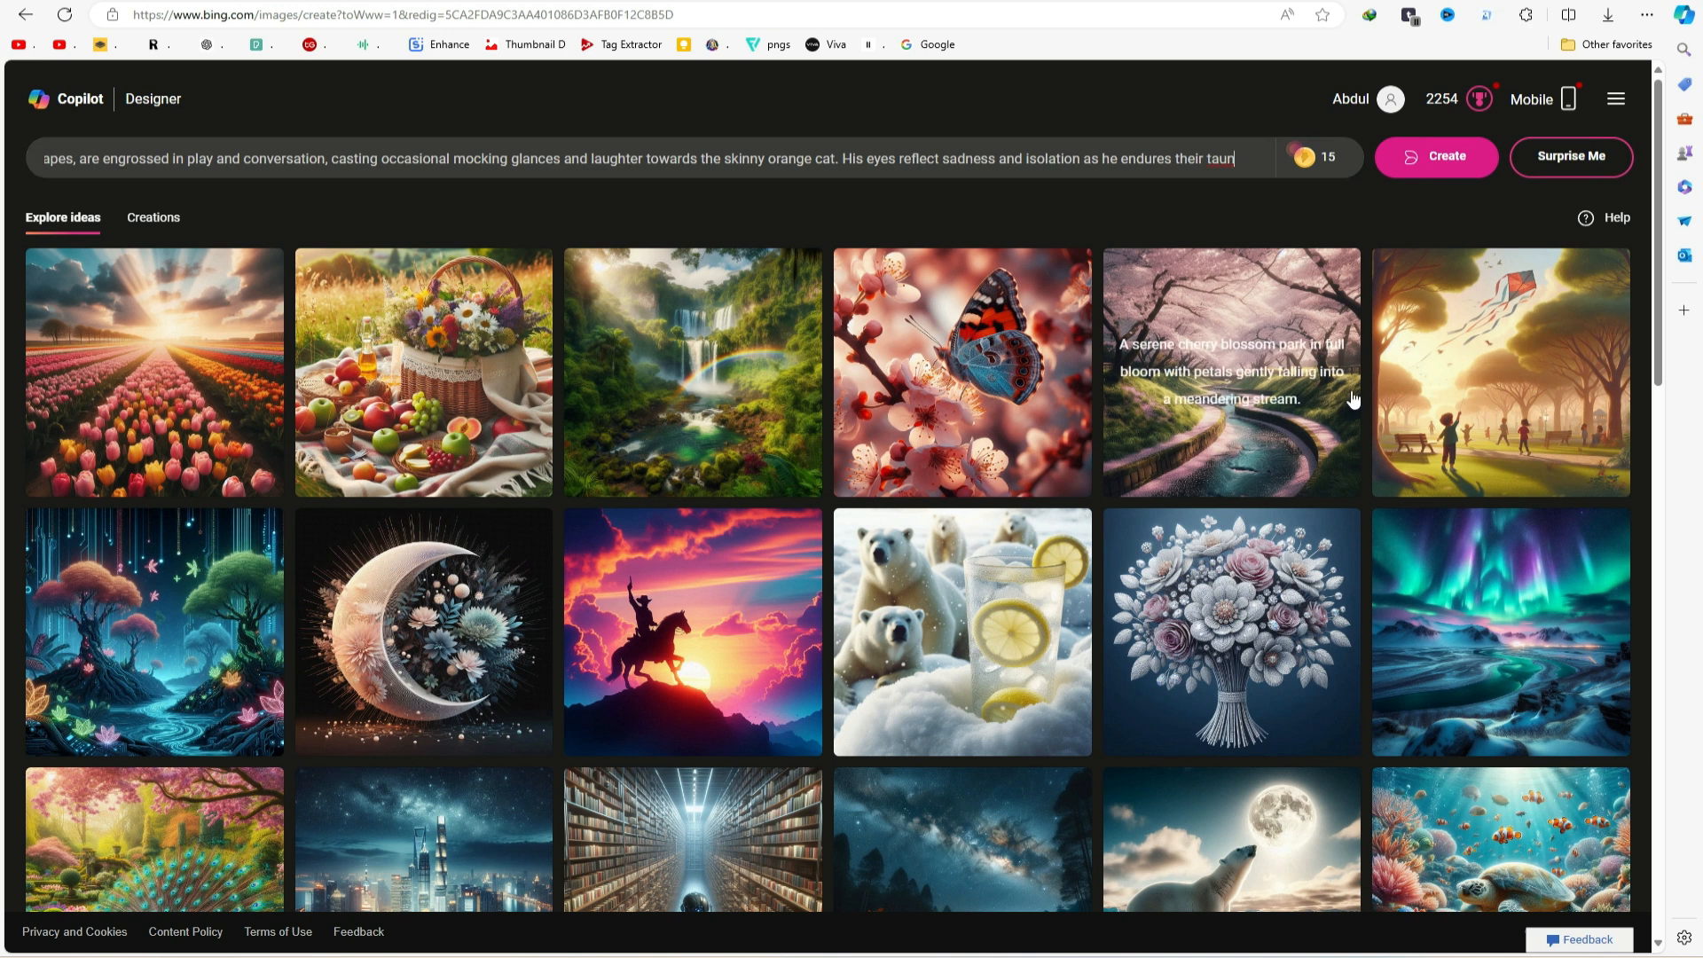
{"action": "left_click", "coordinate": [1423, 159]}
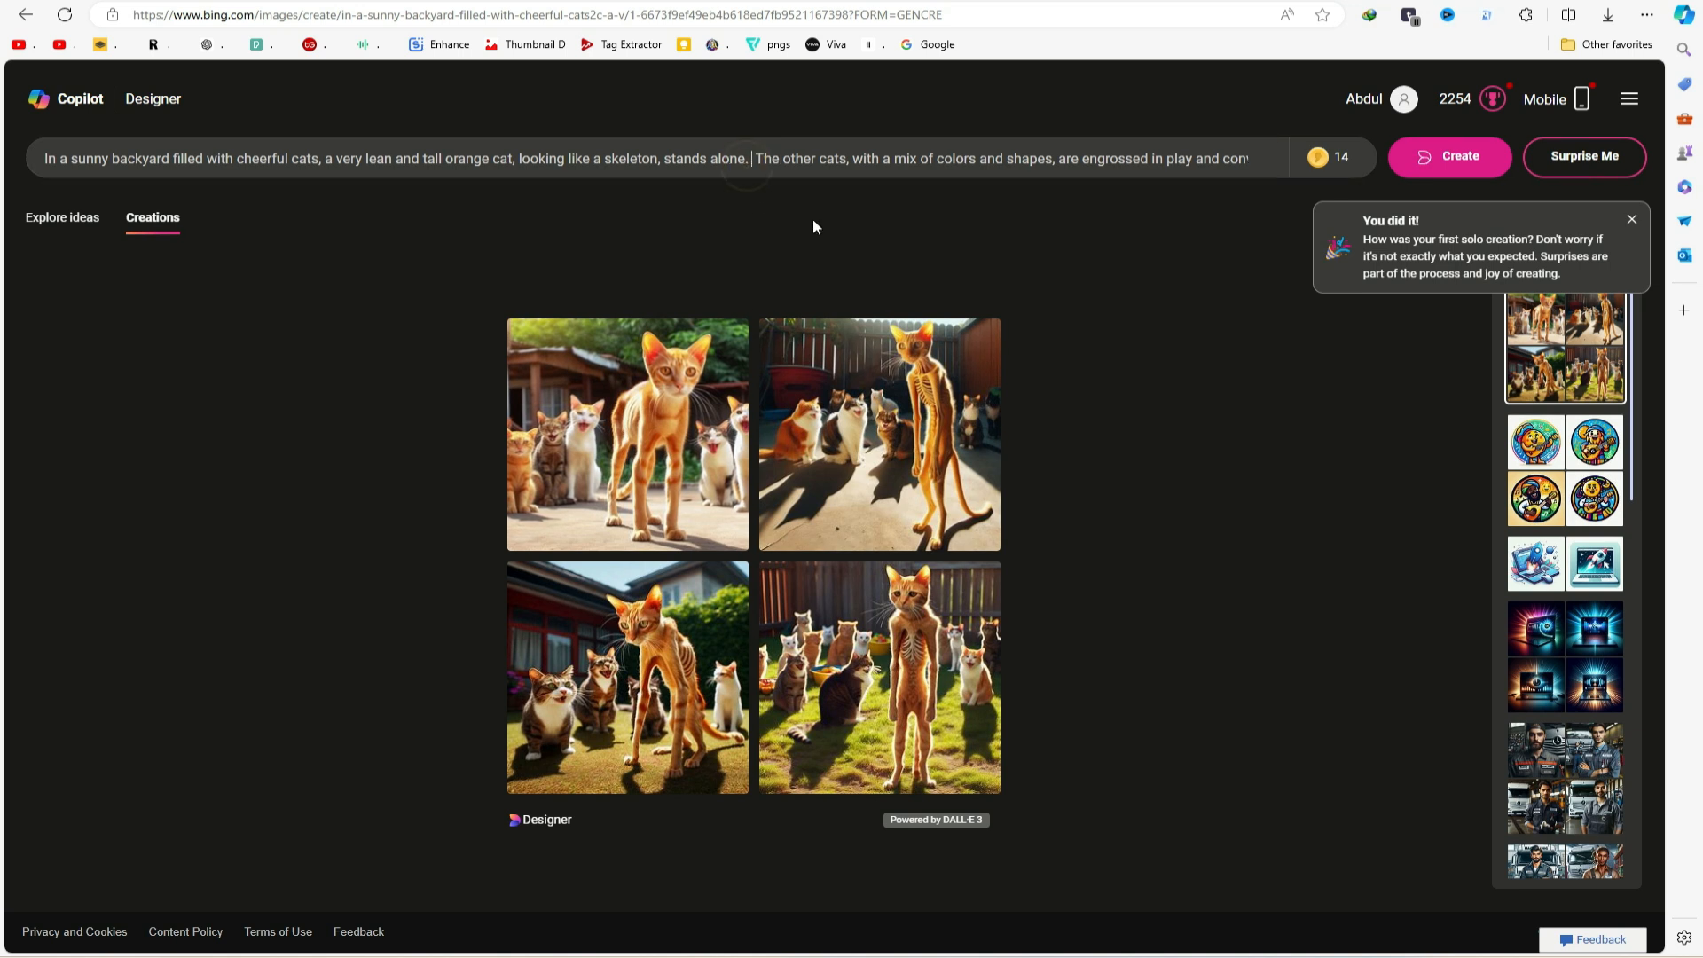
- Regenerate the Frame 1 images with "use 3D animation style" added to the prompt, and generate the Frame 2 images in the same style
{"action": "type", "text": "use 3D animation style"}
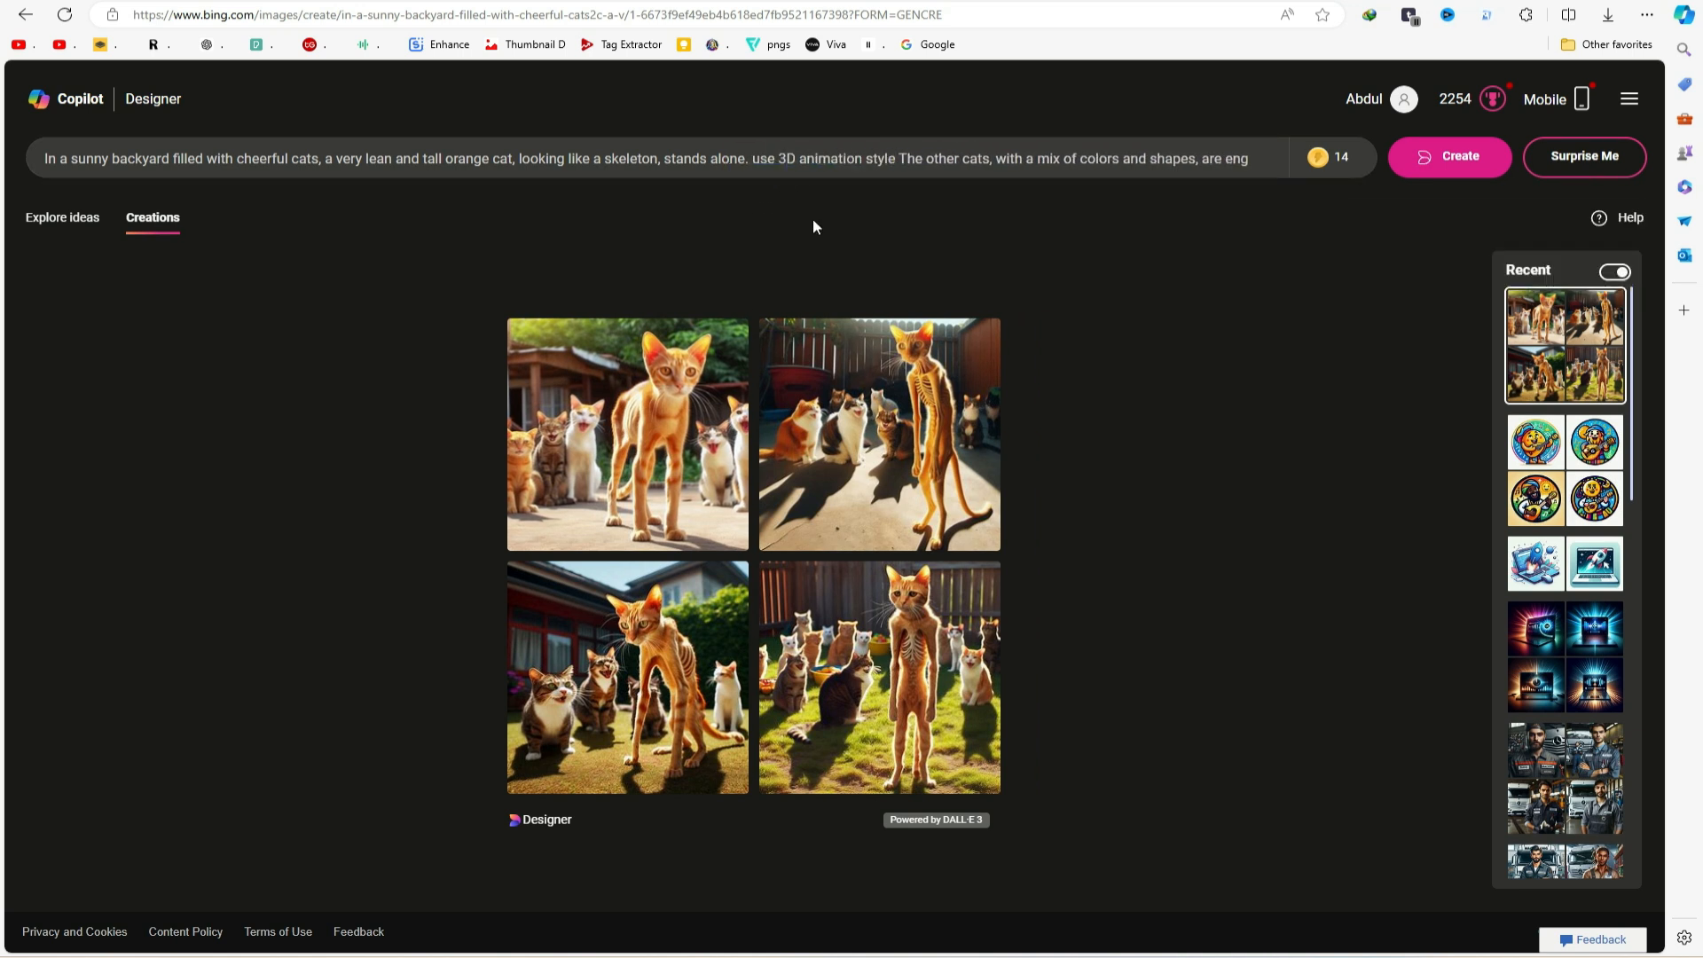
{"action": "key", "text": "Return"}
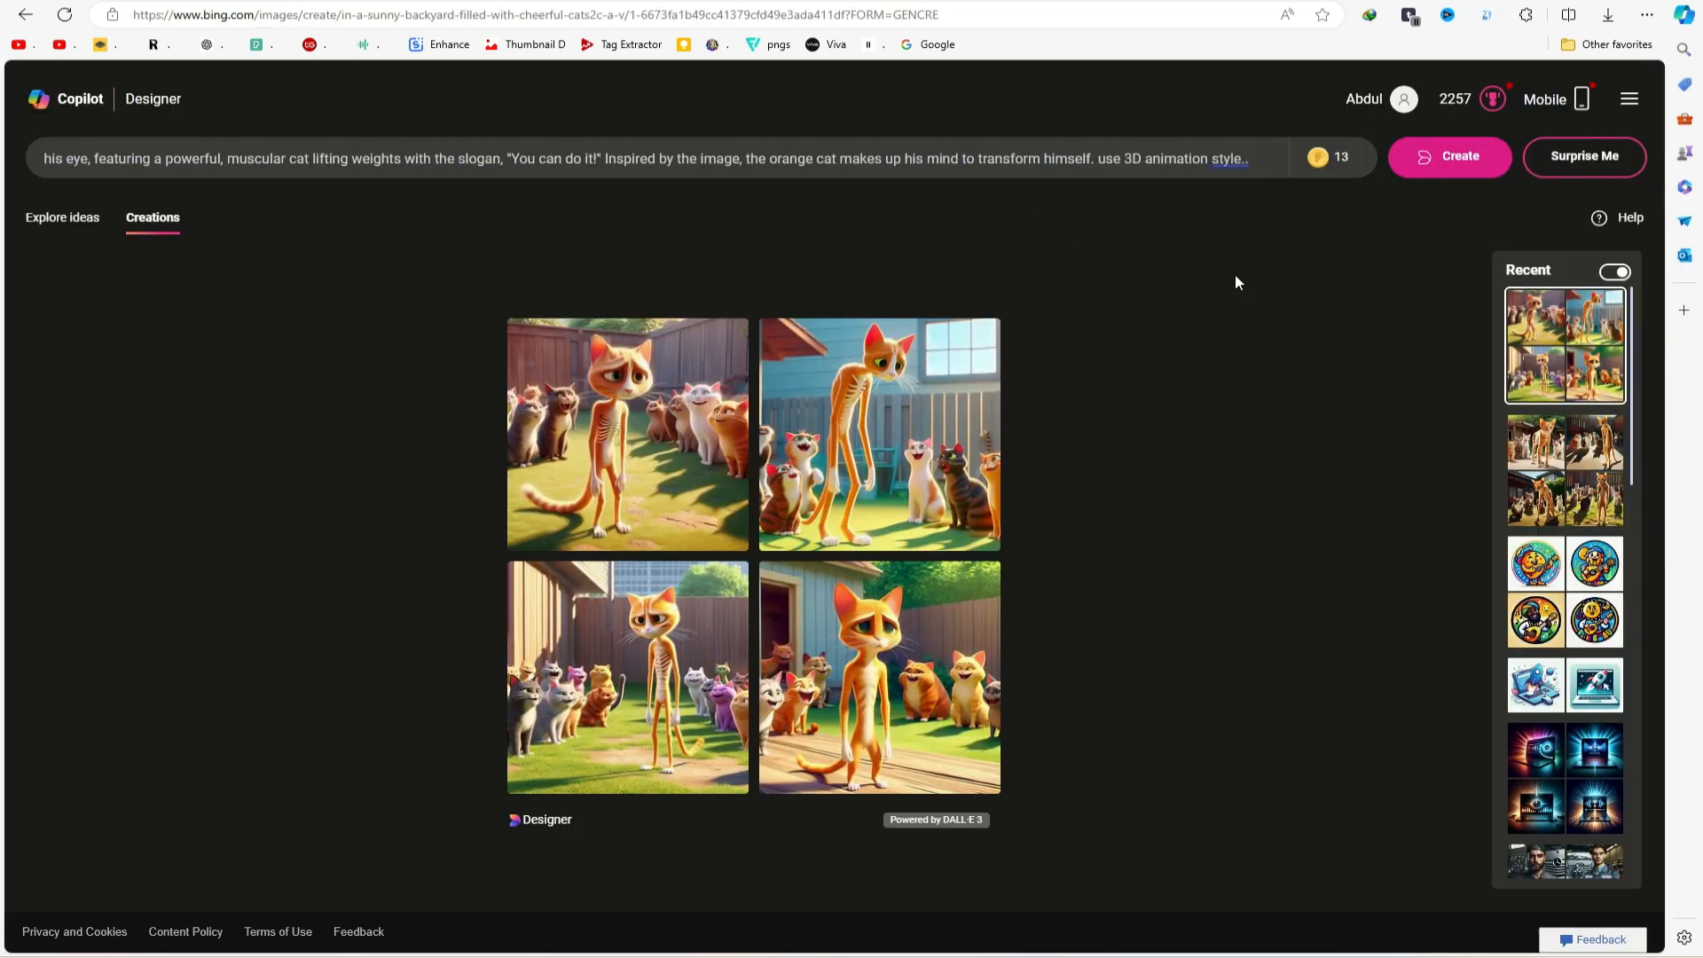
{"action": "key", "text": "Return"}
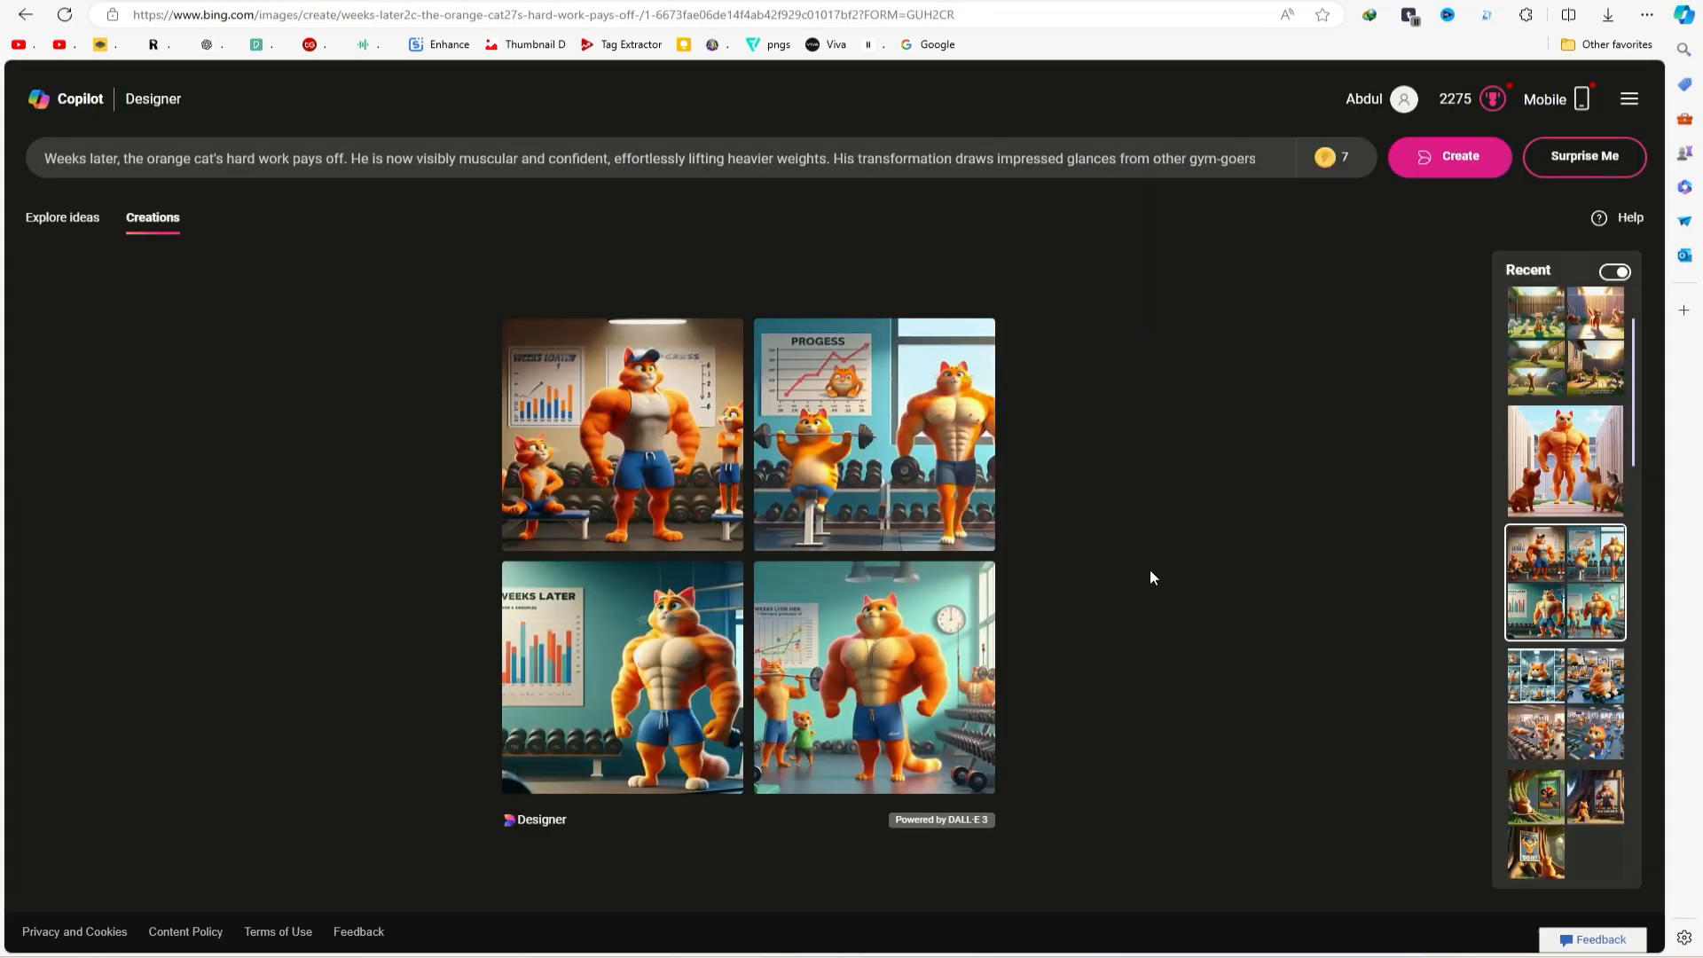
{"action": "scroll", "coordinate": [1563, 391], "scroll_direction": "down", "scroll_amount": 5}
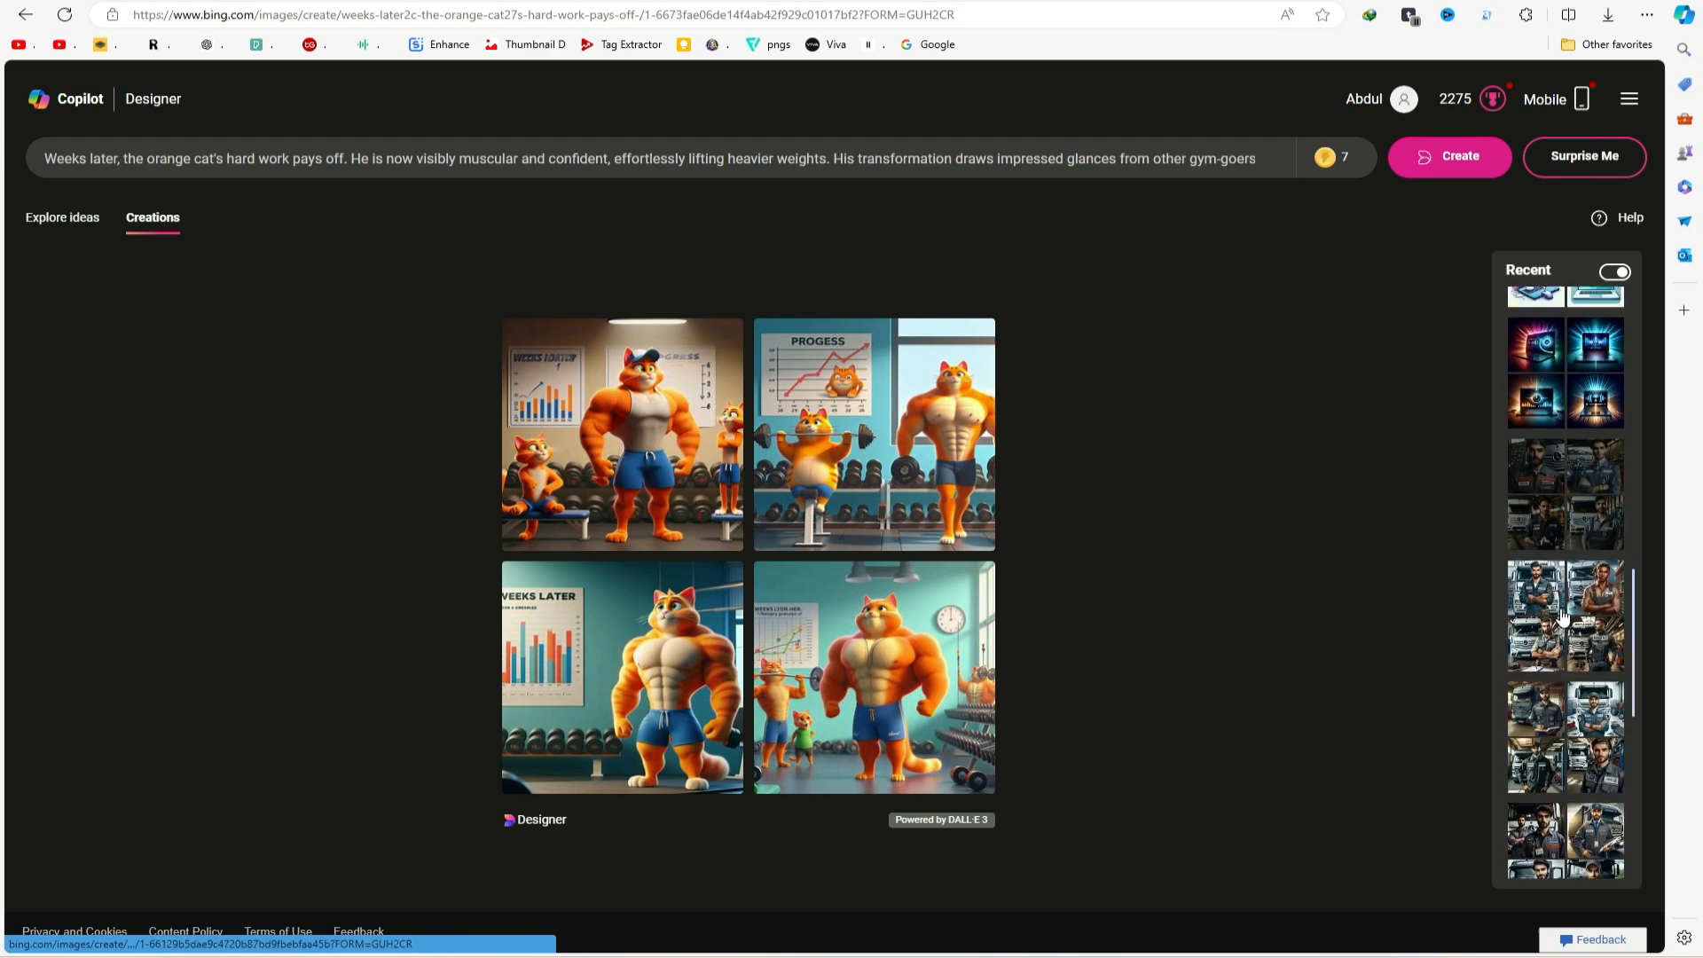
{"action": "scroll", "coordinate": [1539, 650], "scroll_direction": "down", "scroll_amount": 2}
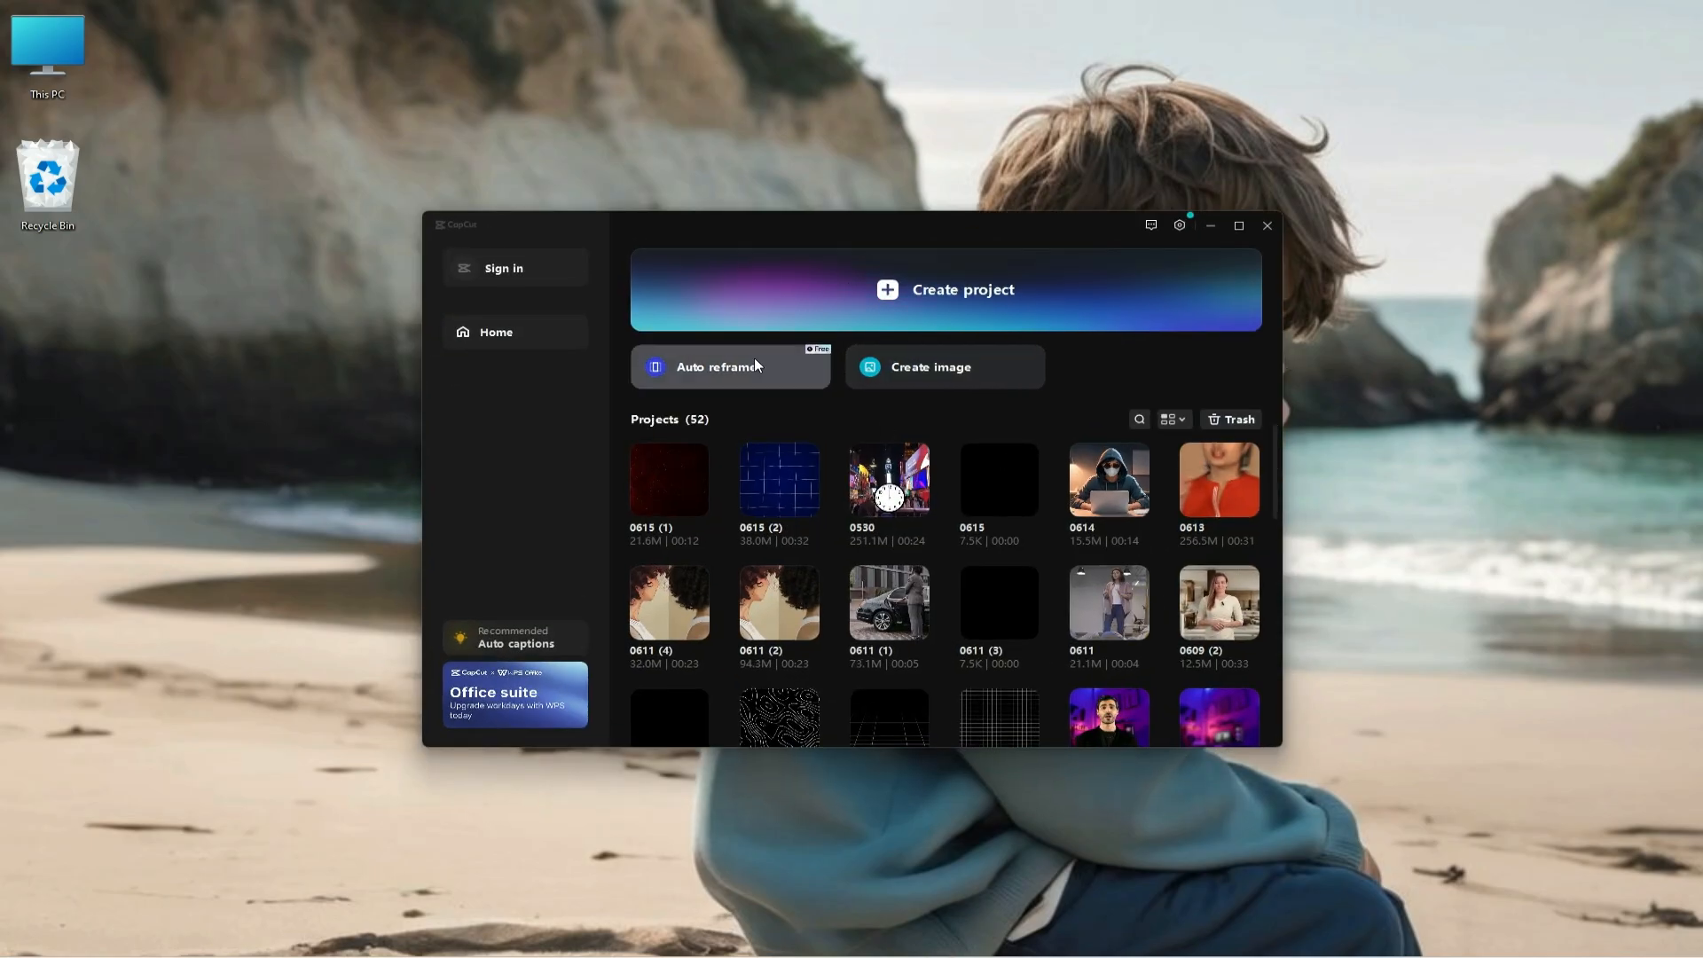
- Create a new project in CapCut and import all the images from the cats folder in Downloads
{"action": "left_click", "coordinate": [882, 288]}
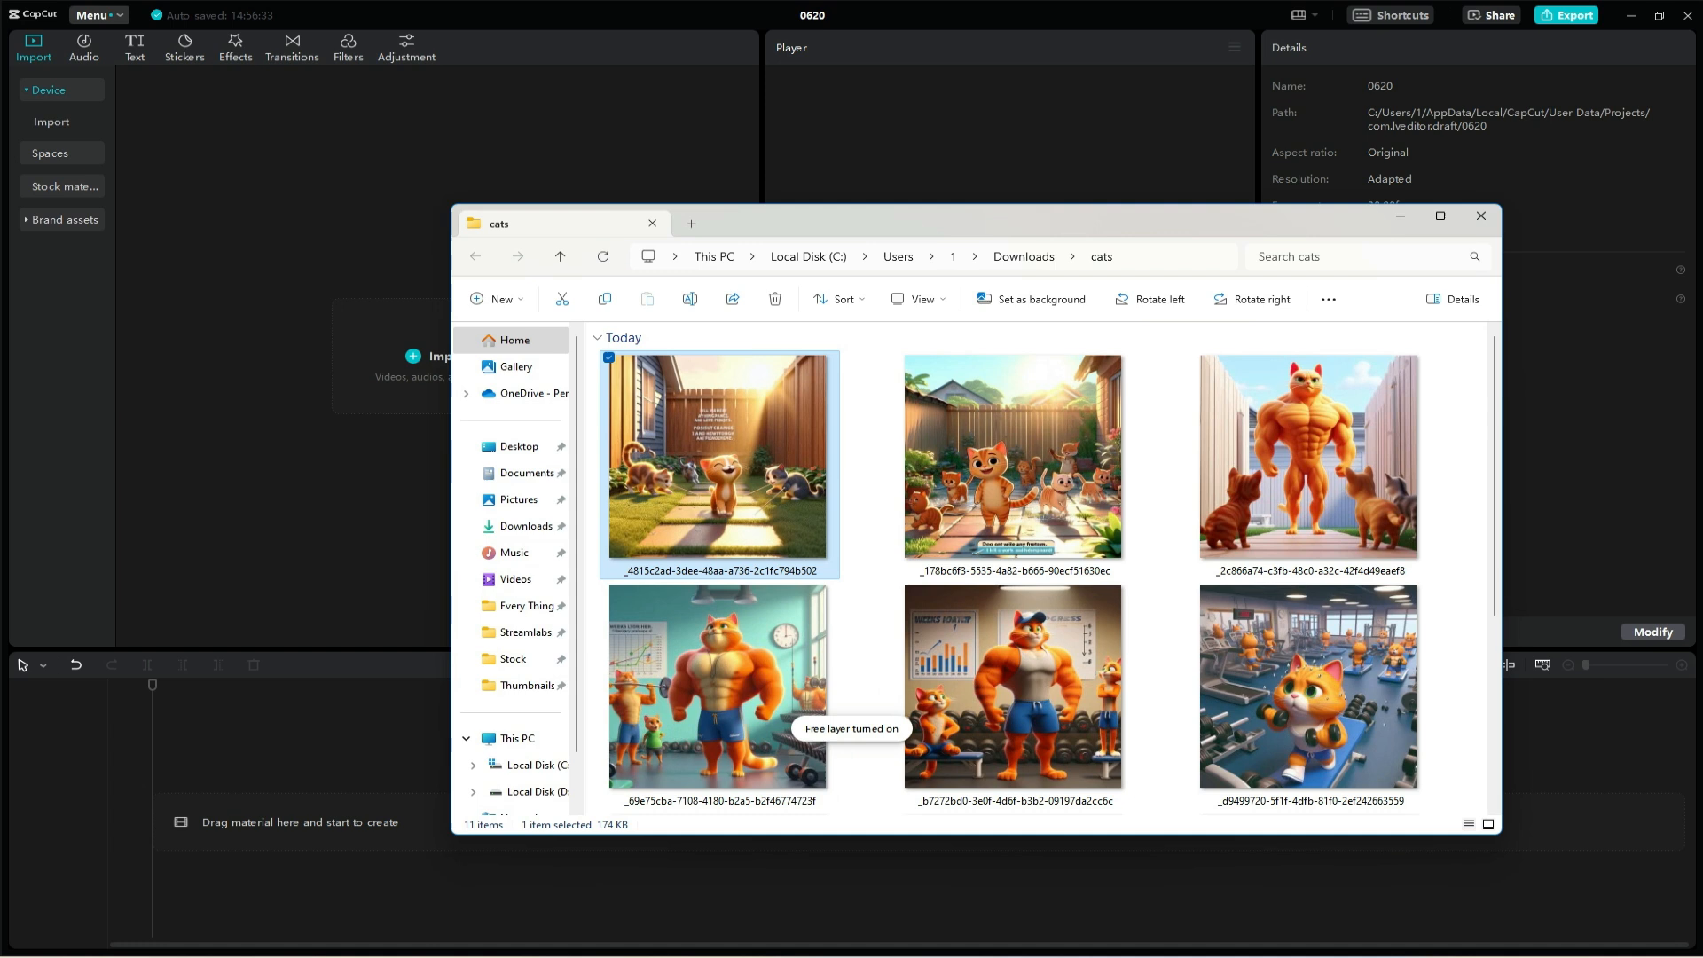
{"action": "scroll", "coordinate": [1274, 518], "scroll_direction": "down", "scroll_amount": 5}
{"action": "key", "text": "ctrl+a"}
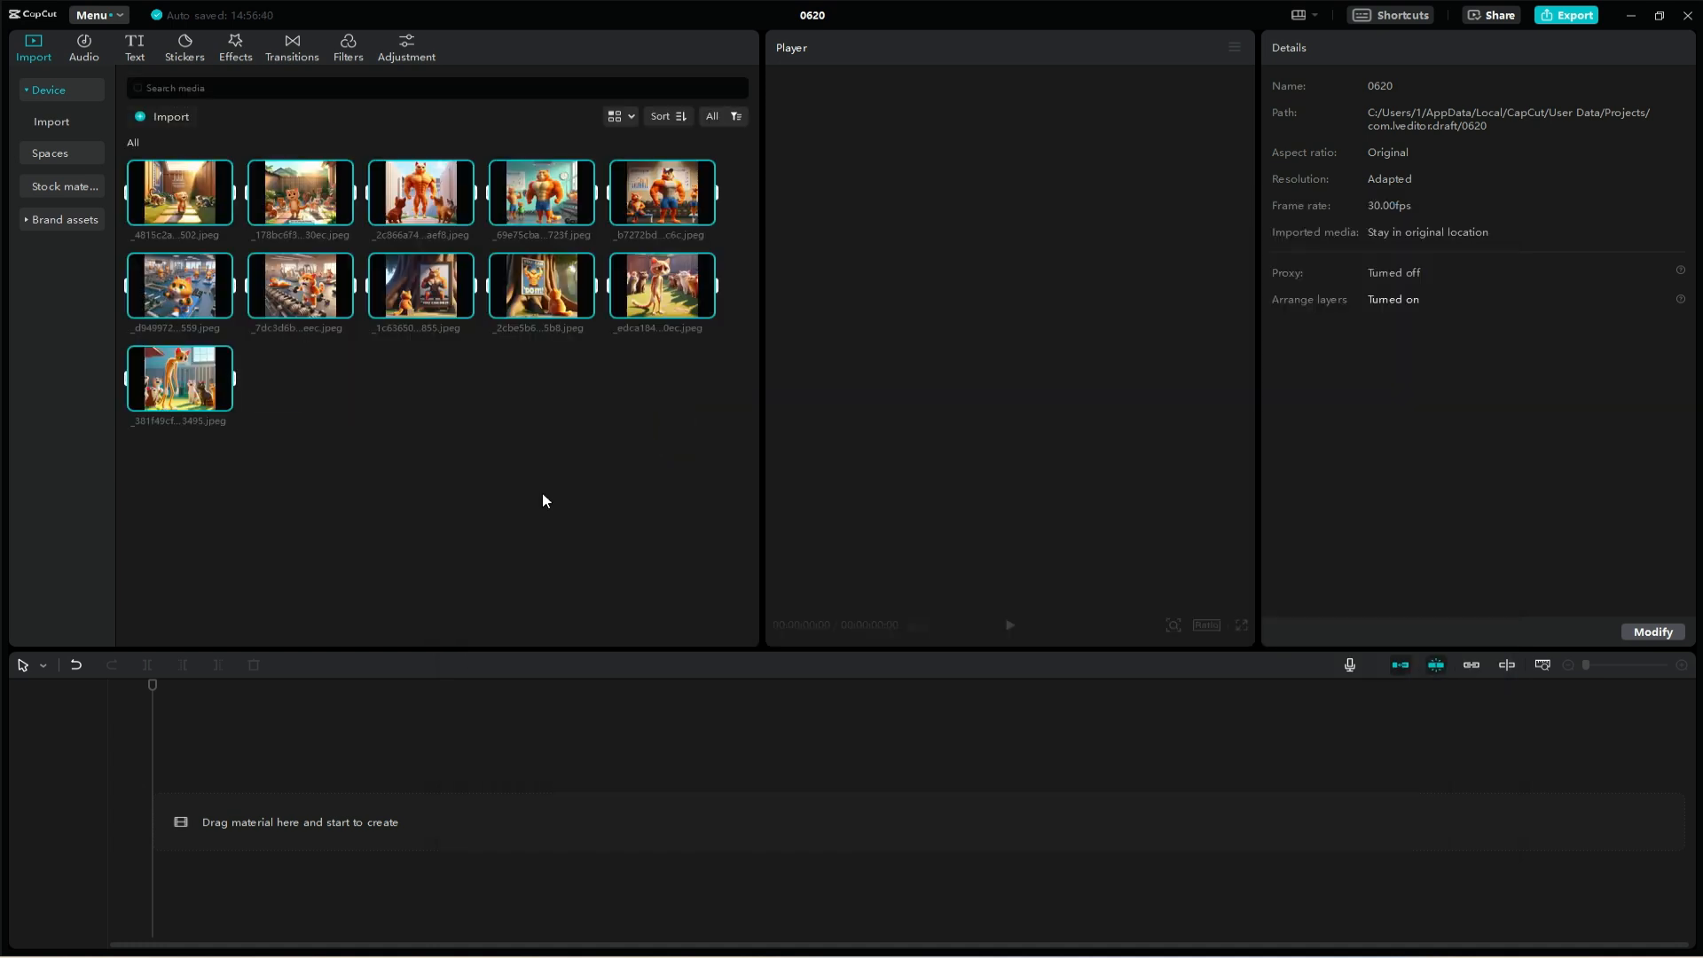
{"action": "left_click", "coordinate": [543, 500]}
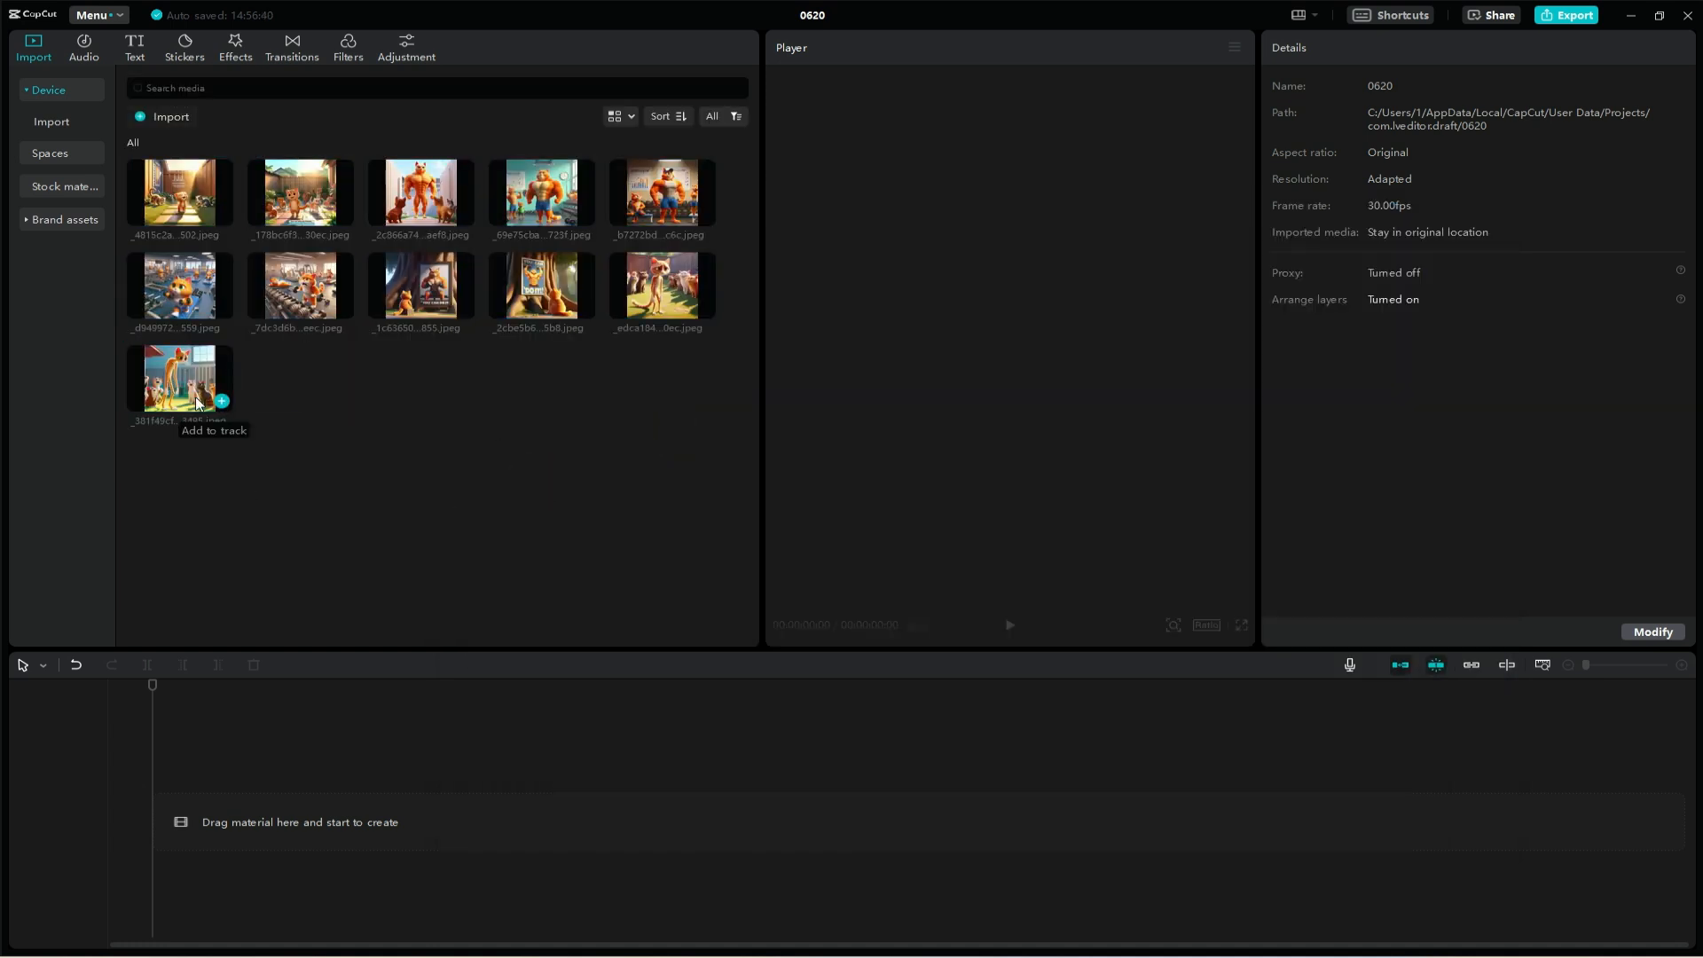
- Place the two skinny-cat backyard images and the first gym-poster image on the timeline one after another
{"action": "left_click_drag", "start_coordinate": [196, 404], "coordinate": [231, 822]}
{"action": "left_click", "coordinate": [1542, 665]}
{"action": "left_click", "coordinate": [1568, 665]}
{"action": "left_click_drag", "start_coordinate": [663, 286], "coordinate": [612, 817]}
{"action": "left_click", "coordinate": [1568, 665]}
{"action": "left_click_drag", "start_coordinate": [542, 285], "coordinate": [582, 837]}
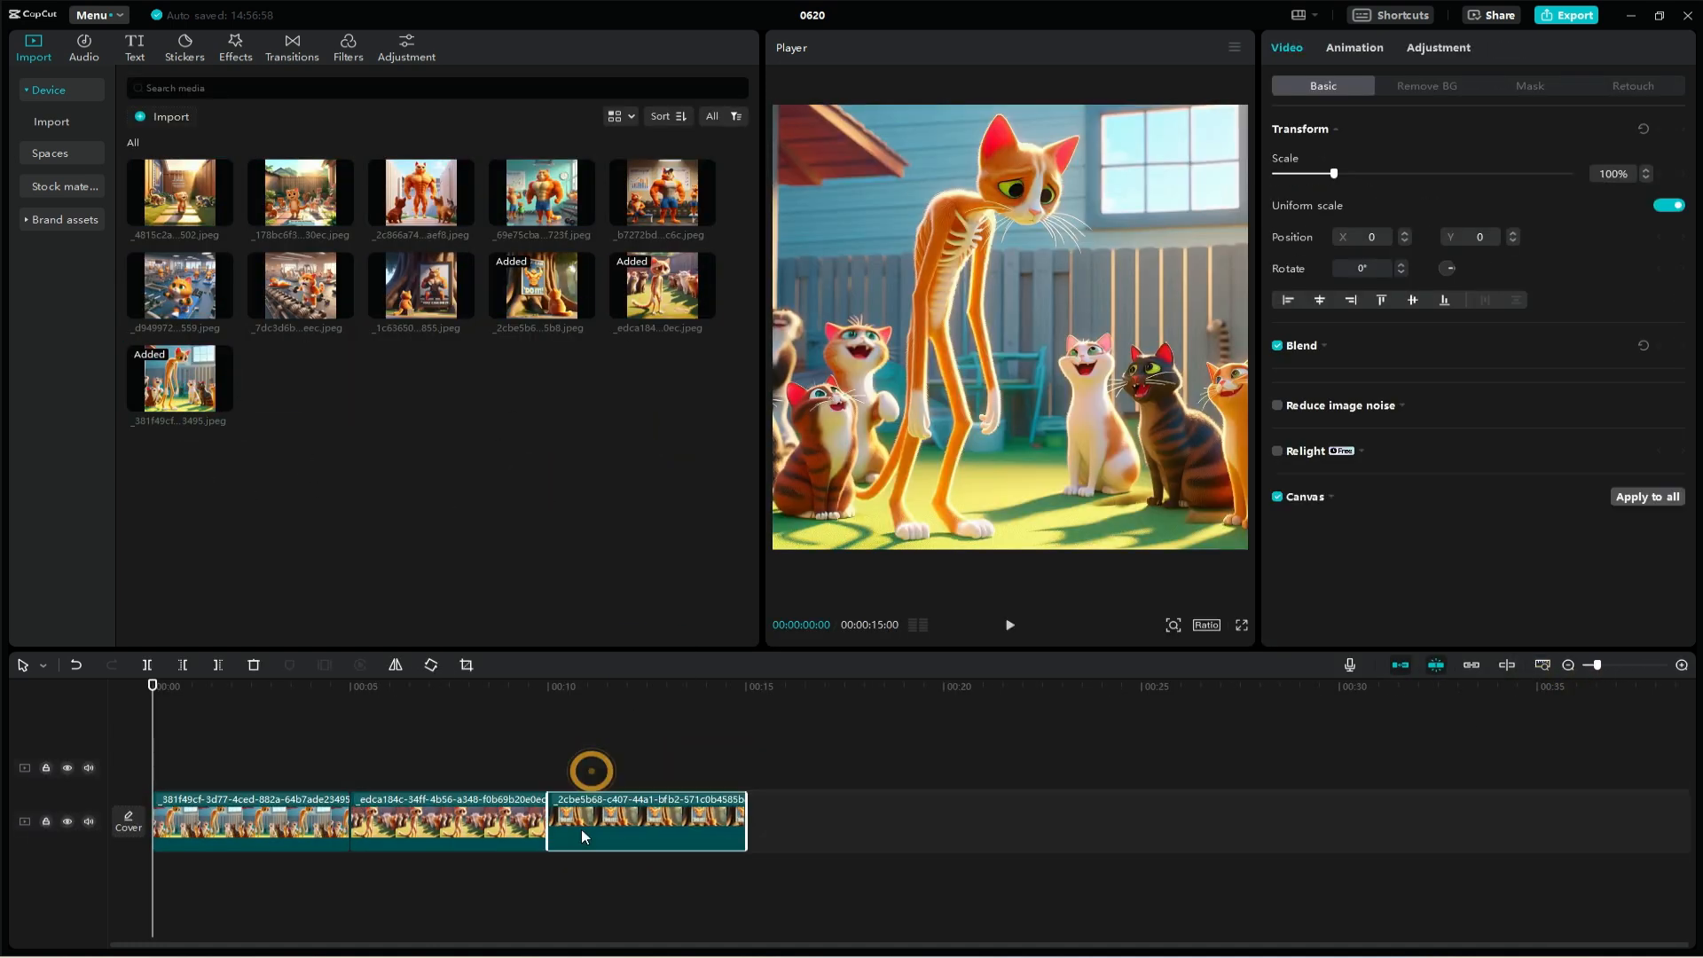
- Append the remaining images to the timeline in story order, from the second gym-poster image through the gym scenes to the happy backyard ending
{"action": "left_click_drag", "start_coordinate": [421, 286], "coordinate": [767, 820]}
{"action": "left_click", "coordinate": [1566, 666]}
{"action": "left_click_drag", "start_coordinate": [301, 285], "coordinate": [593, 817]}
{"action": "left_click_drag", "start_coordinate": [180, 286], "coordinate": [709, 812]}
{"action": "left_click_drag", "start_coordinate": [663, 193], "coordinate": [785, 817]}
{"action": "left_click_drag", "start_coordinate": [542, 192], "coordinate": [878, 818]}
{"action": "left_click_drag", "start_coordinate": [421, 192], "coordinate": [975, 817]}
{"action": "left_click_drag", "start_coordinate": [301, 193], "coordinate": [1073, 818]}
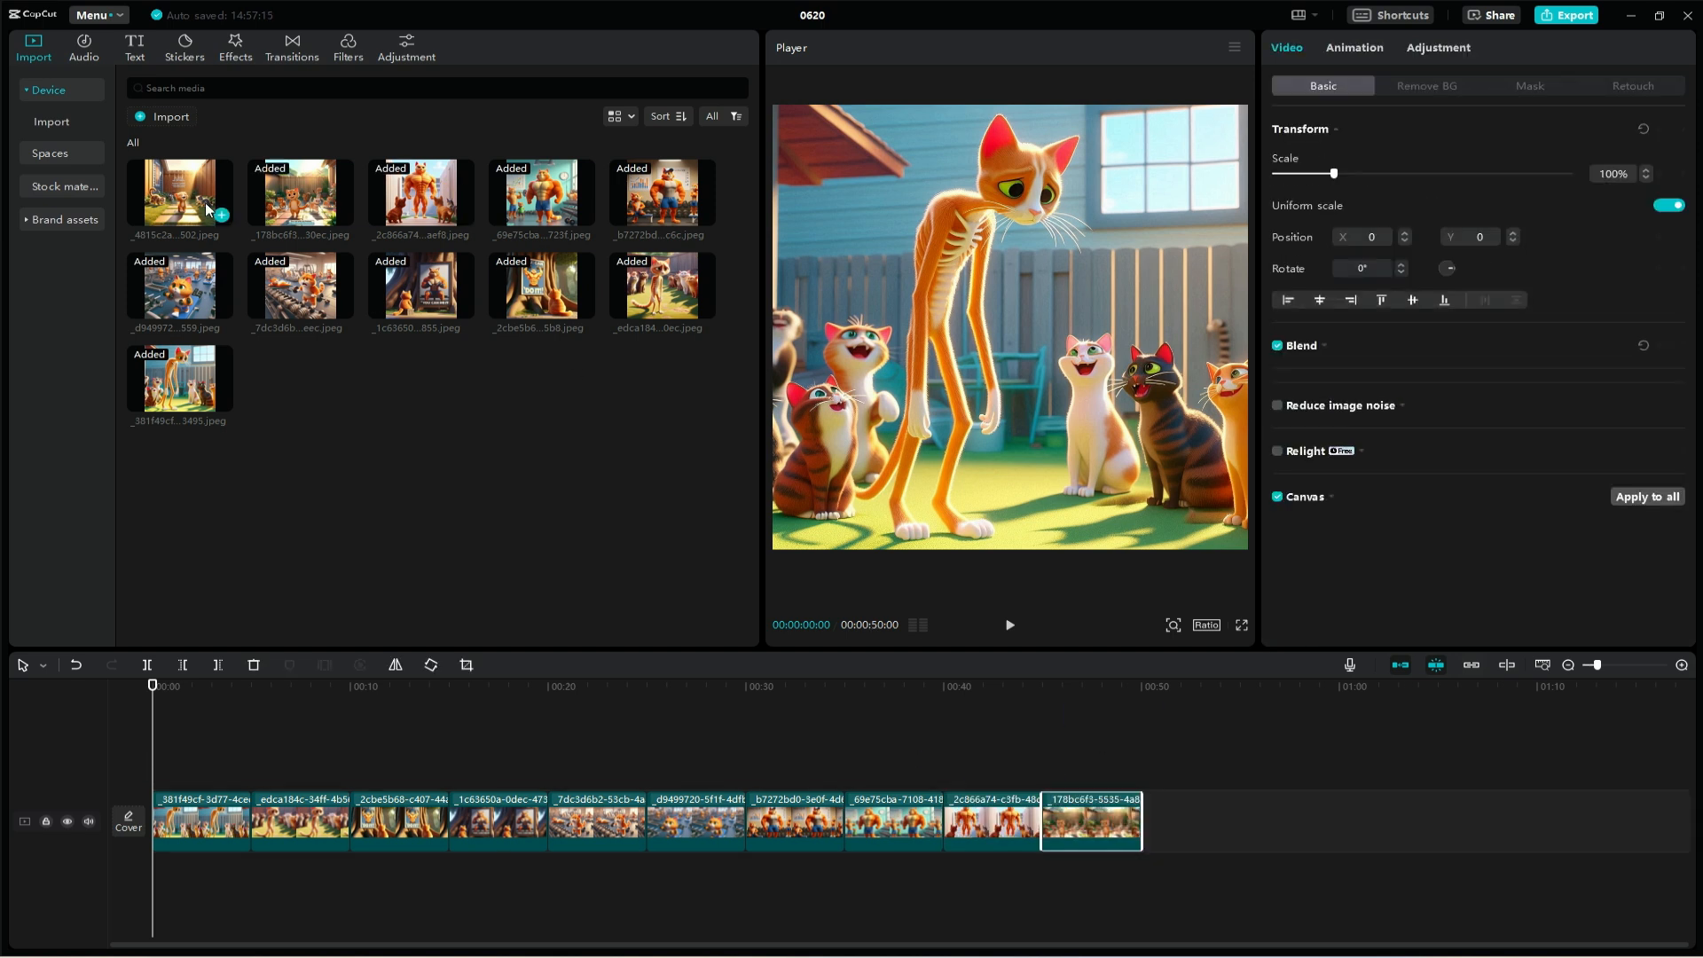
{"action": "left_click", "coordinate": [221, 215]}
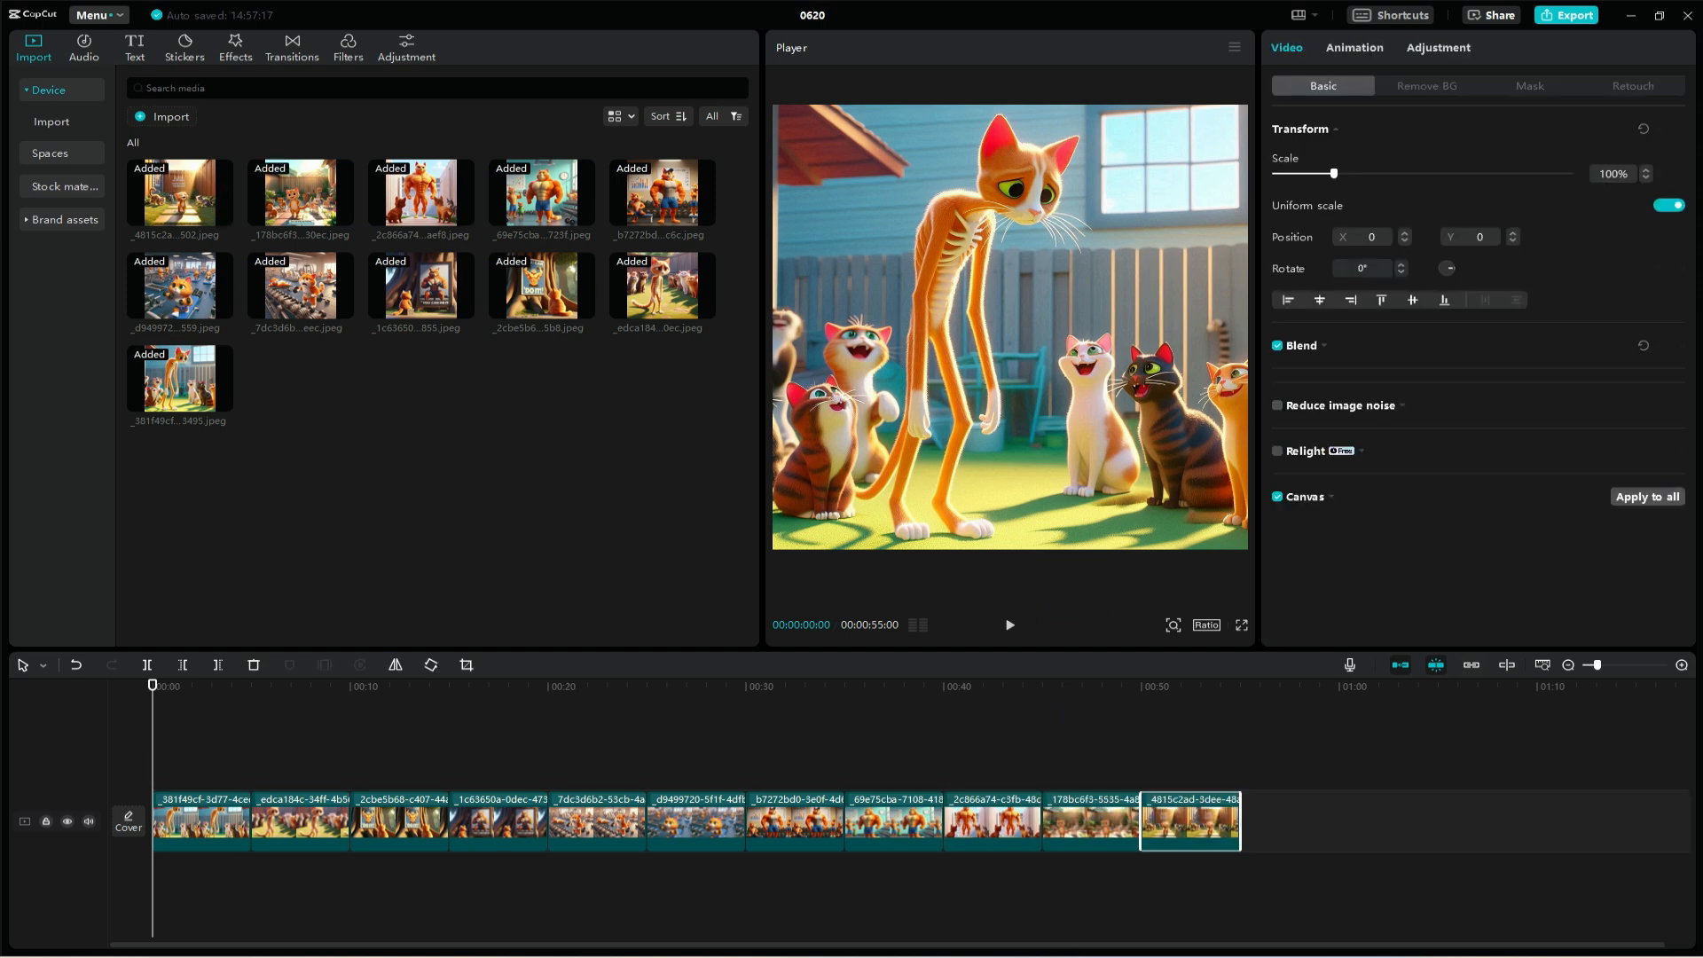
- Set the project's aspect ratio to 9:16, and scale the first clip to 180% and shift it slightly sideways to frame the cat
{"action": "left_click", "coordinate": [1206, 626]}
{"action": "left_click", "coordinate": [1266, 803]}
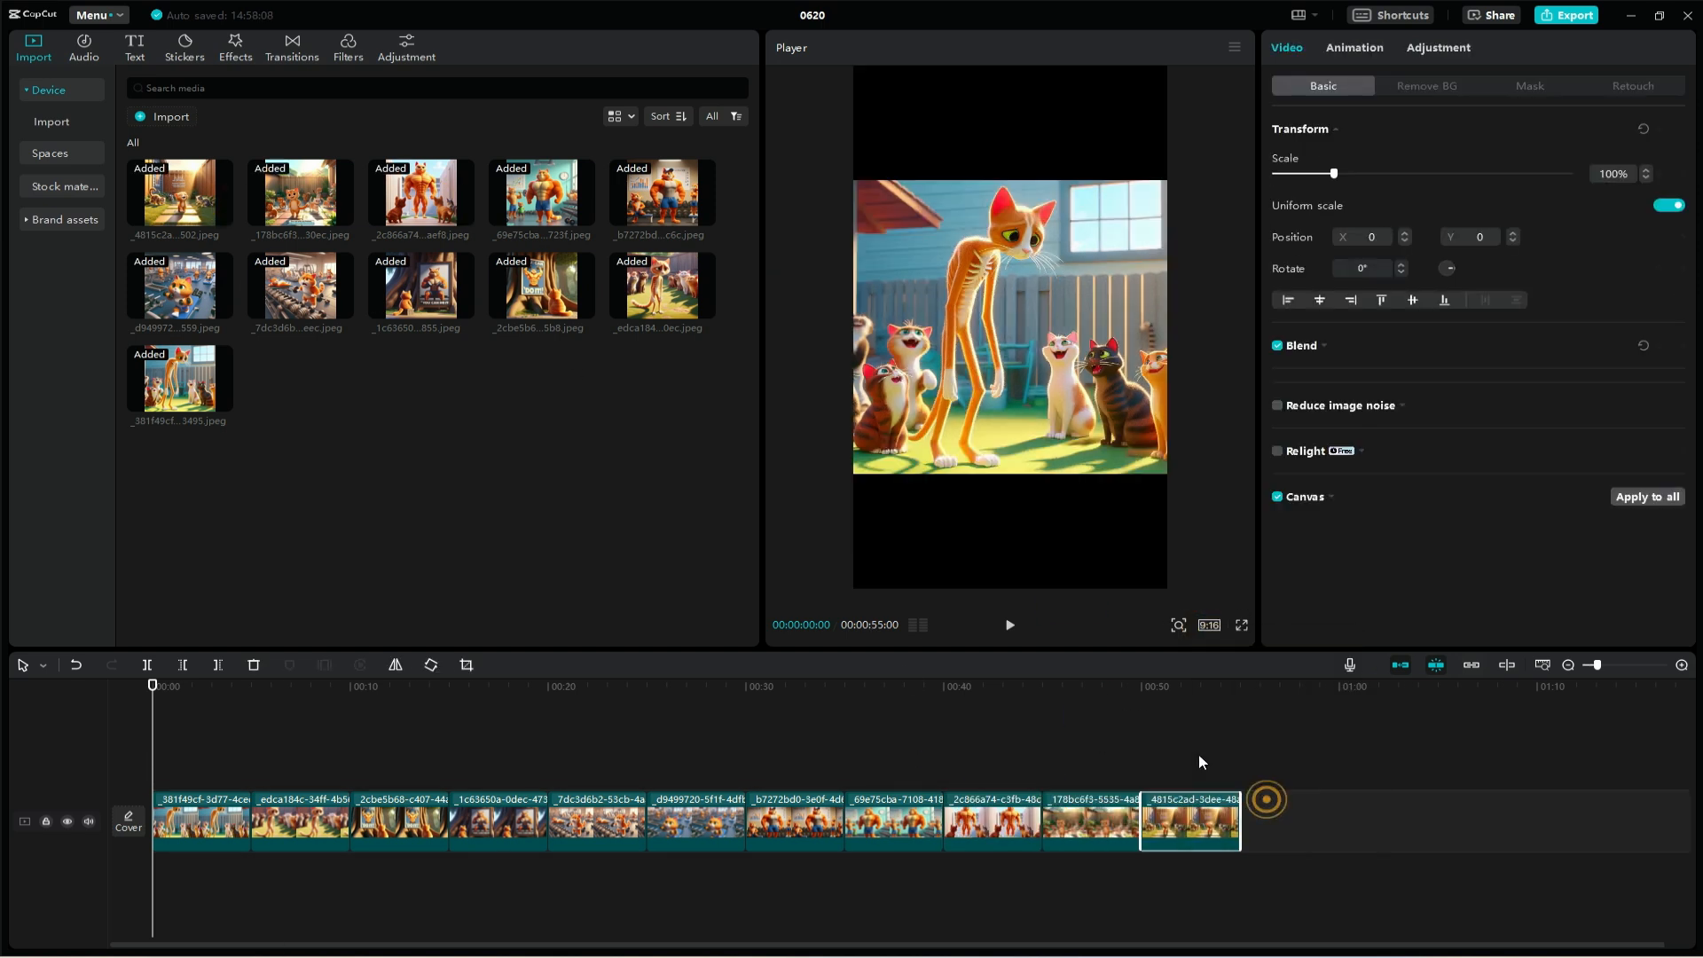
{"action": "left_click_drag", "start_coordinate": [1336, 173], "coordinate": [1380, 173]}
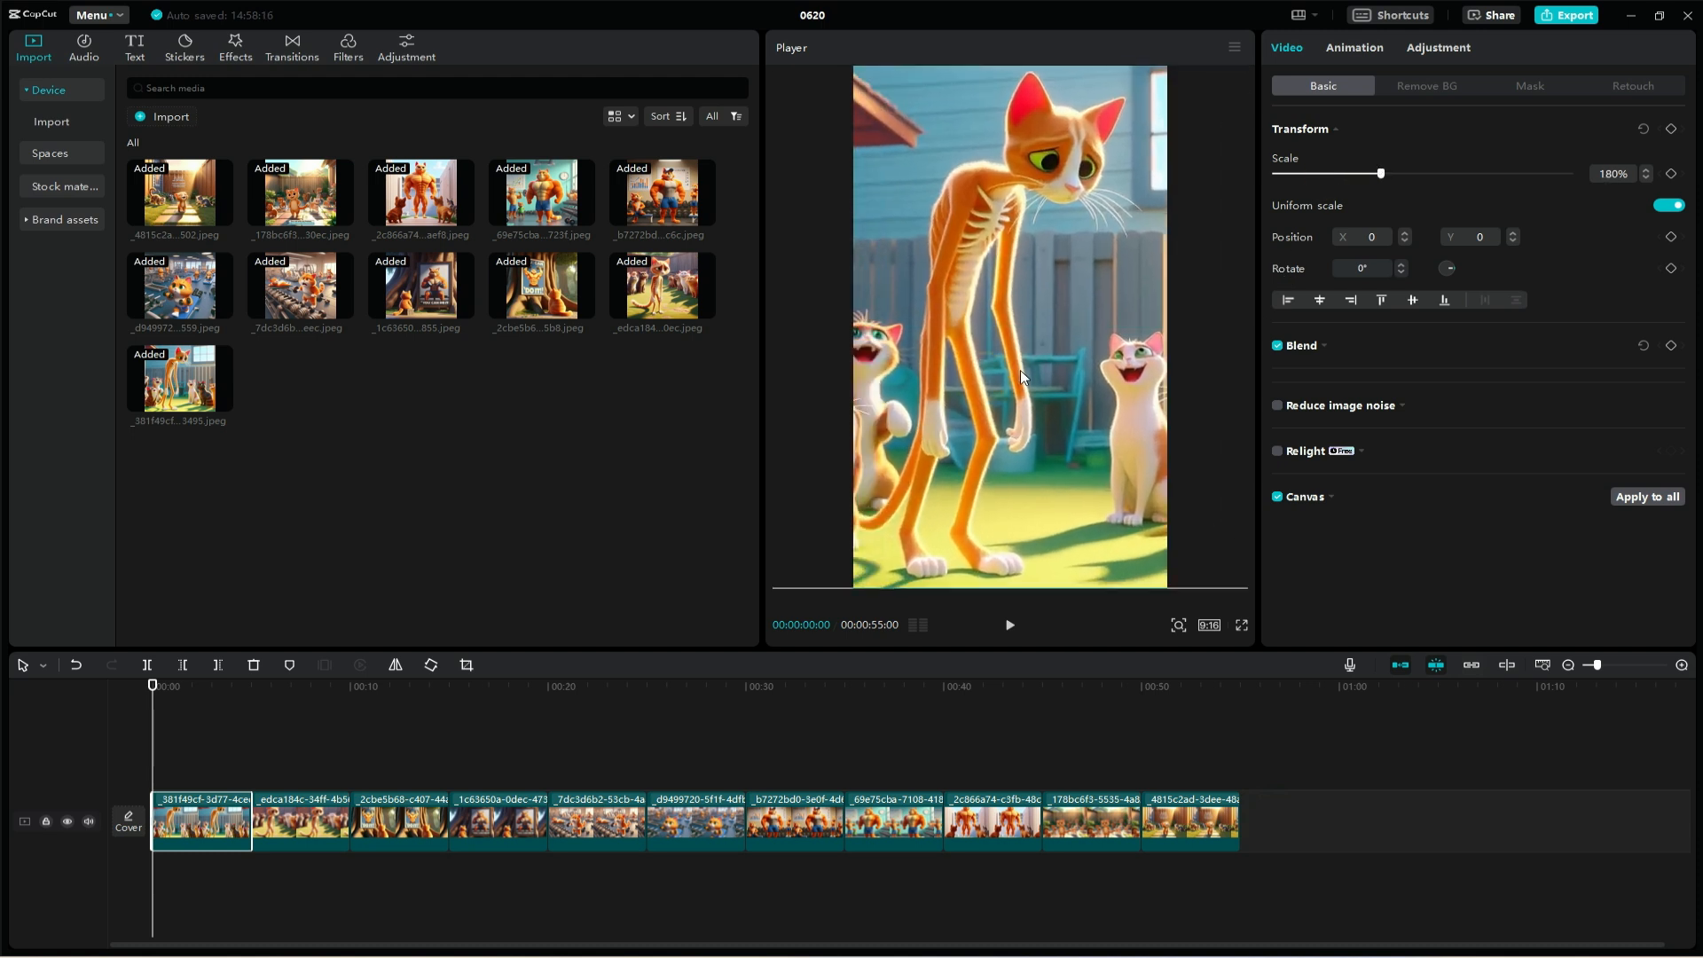
{"action": "left_click_drag", "start_coordinate": [1020, 371], "coordinate": [1048, 370]}
- Enlarge the second and third clips to fill the vertical frame, and adjust the framing of the second and fourth clips
{"action": "left_click", "coordinate": [293, 820]}
{"action": "left_click_drag", "start_coordinate": [1333, 173], "coordinate": [1379, 173]}
{"action": "left_click_drag", "start_coordinate": [1042, 311], "coordinate": [1056, 310]}
{"action": "left_click", "coordinate": [390, 820]}
{"action": "left_click_drag", "start_coordinate": [1334, 173], "coordinate": [1380, 173]}
{"action": "left_click", "coordinate": [493, 820]}
{"action": "left_click_drag", "start_coordinate": [1068, 364], "coordinate": [1051, 363]}
- Go through the remaining clips from the fifth to the last and enlarge them to fill the vertical frame
{"action": "left_click", "coordinate": [616, 820]}
{"action": "left_click_drag", "start_coordinate": [1334, 173], "coordinate": [1380, 173]}
{"action": "left_click", "coordinate": [699, 820]}
{"action": "left_click_drag", "start_coordinate": [1334, 173], "coordinate": [1379, 173]}
{"action": "left_click", "coordinate": [791, 820]}
{"action": "left_click", "coordinate": [999, 820]}
{"action": "left_click", "coordinate": [1072, 820]}
{"action": "left_click_drag", "start_coordinate": [1334, 173], "coordinate": [1380, 173]}
{"action": "left_click", "coordinate": [1178, 820]}
{"action": "left_click", "coordinate": [1327, 740]}
{"action": "left_click", "coordinate": [185, 745]}
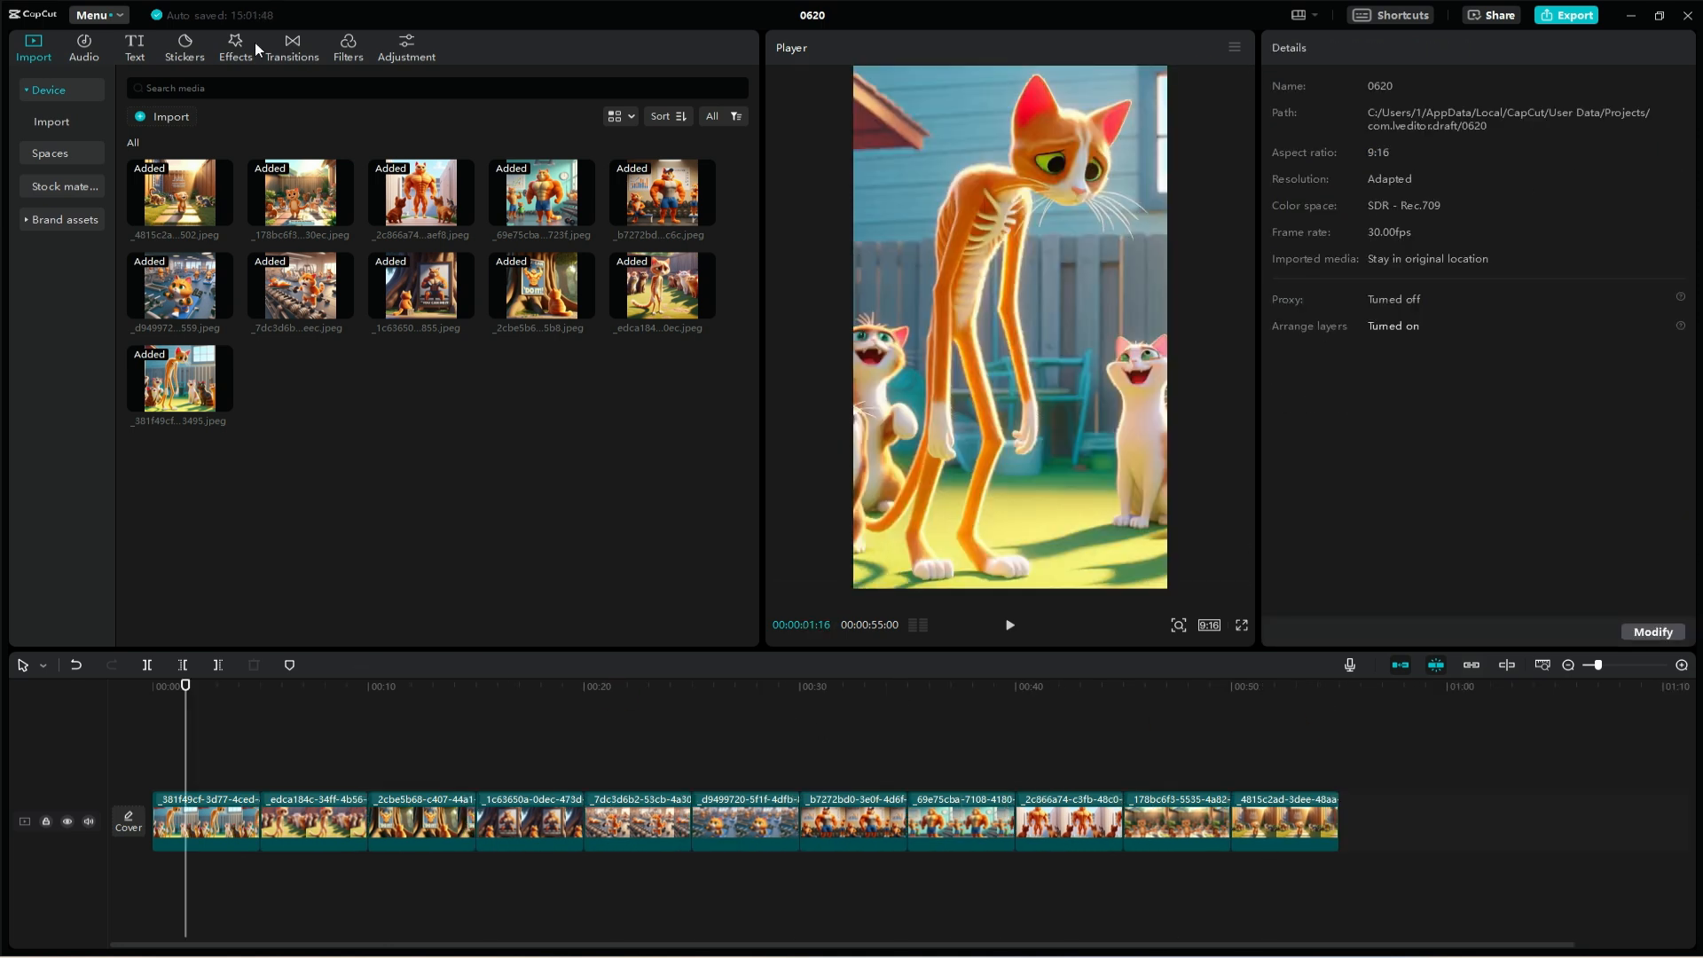
- Add the Inhale transition between the first two clips and apply it to all the cuts
{"action": "left_click", "coordinate": [282, 51]}
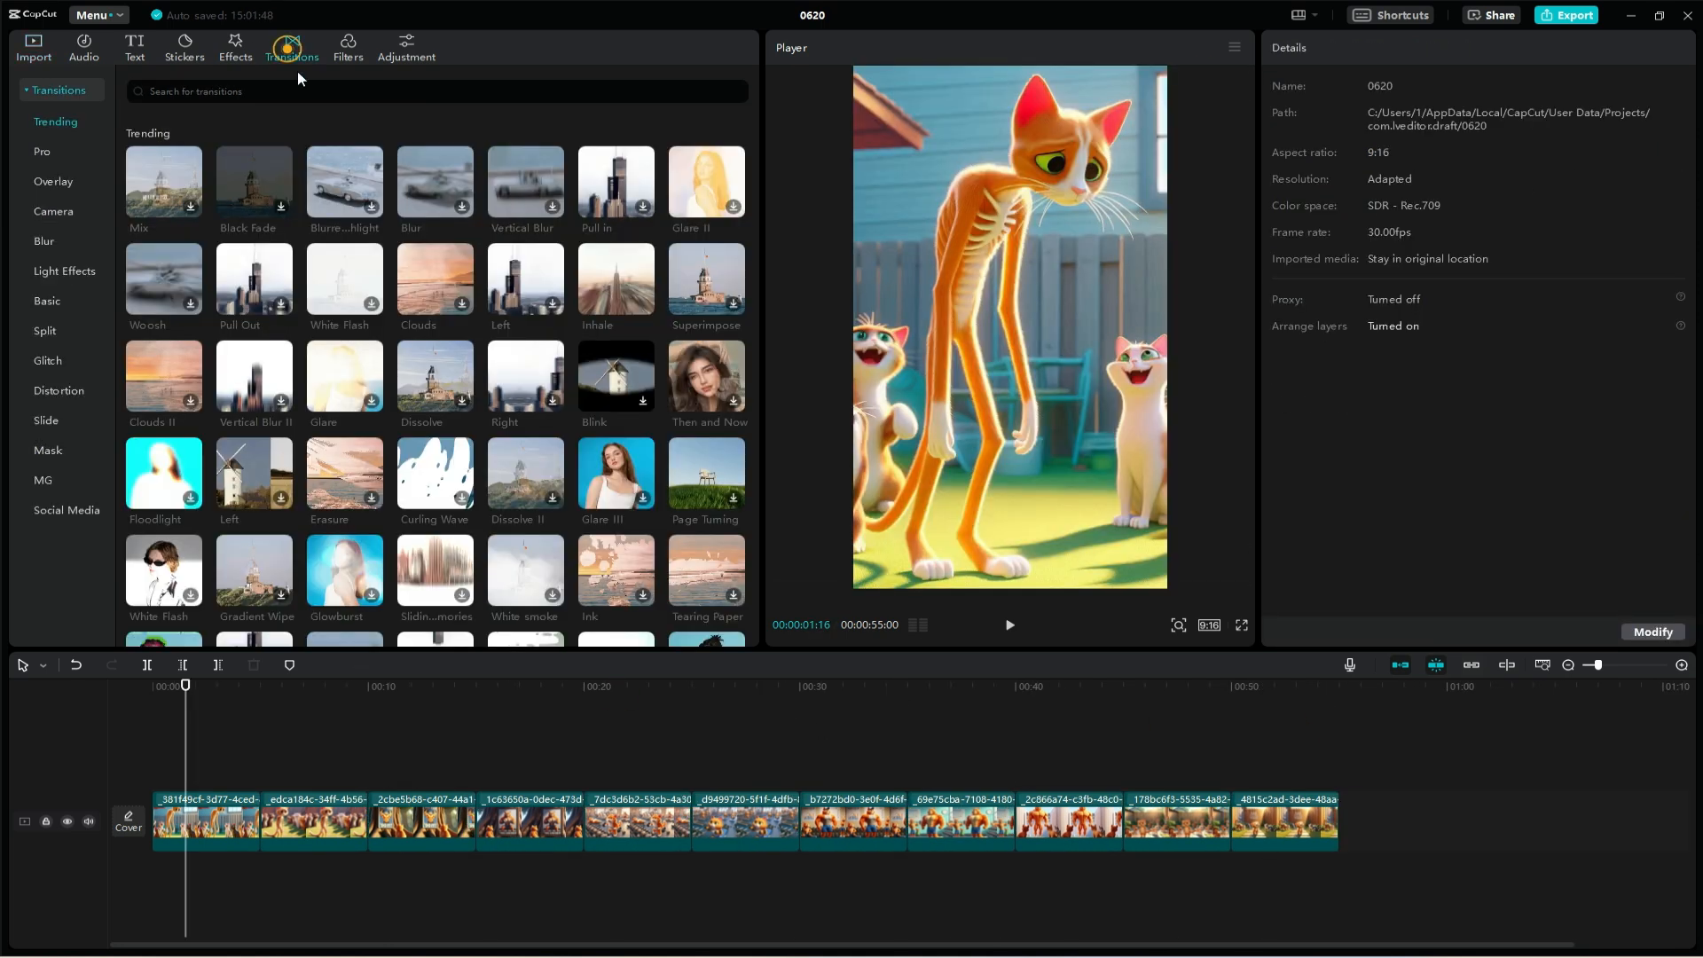
{"action": "left_click", "coordinate": [257, 823]}
{"action": "left_click", "coordinate": [963, 536]}
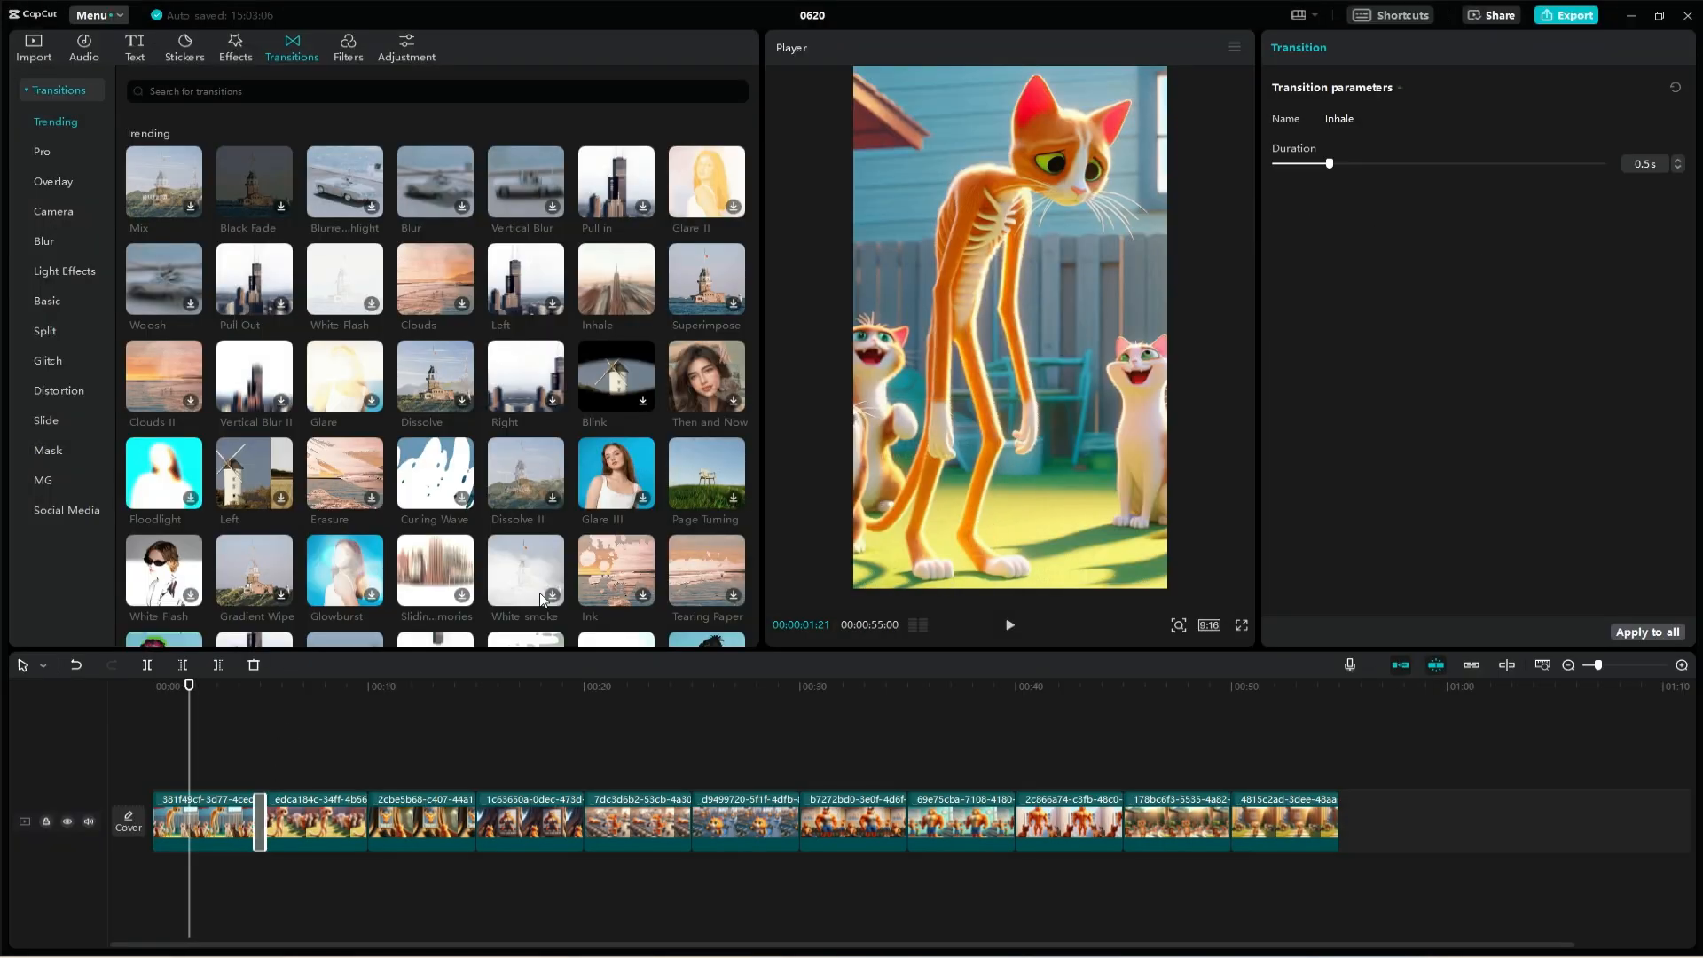
{"action": "left_click", "coordinate": [1642, 632]}
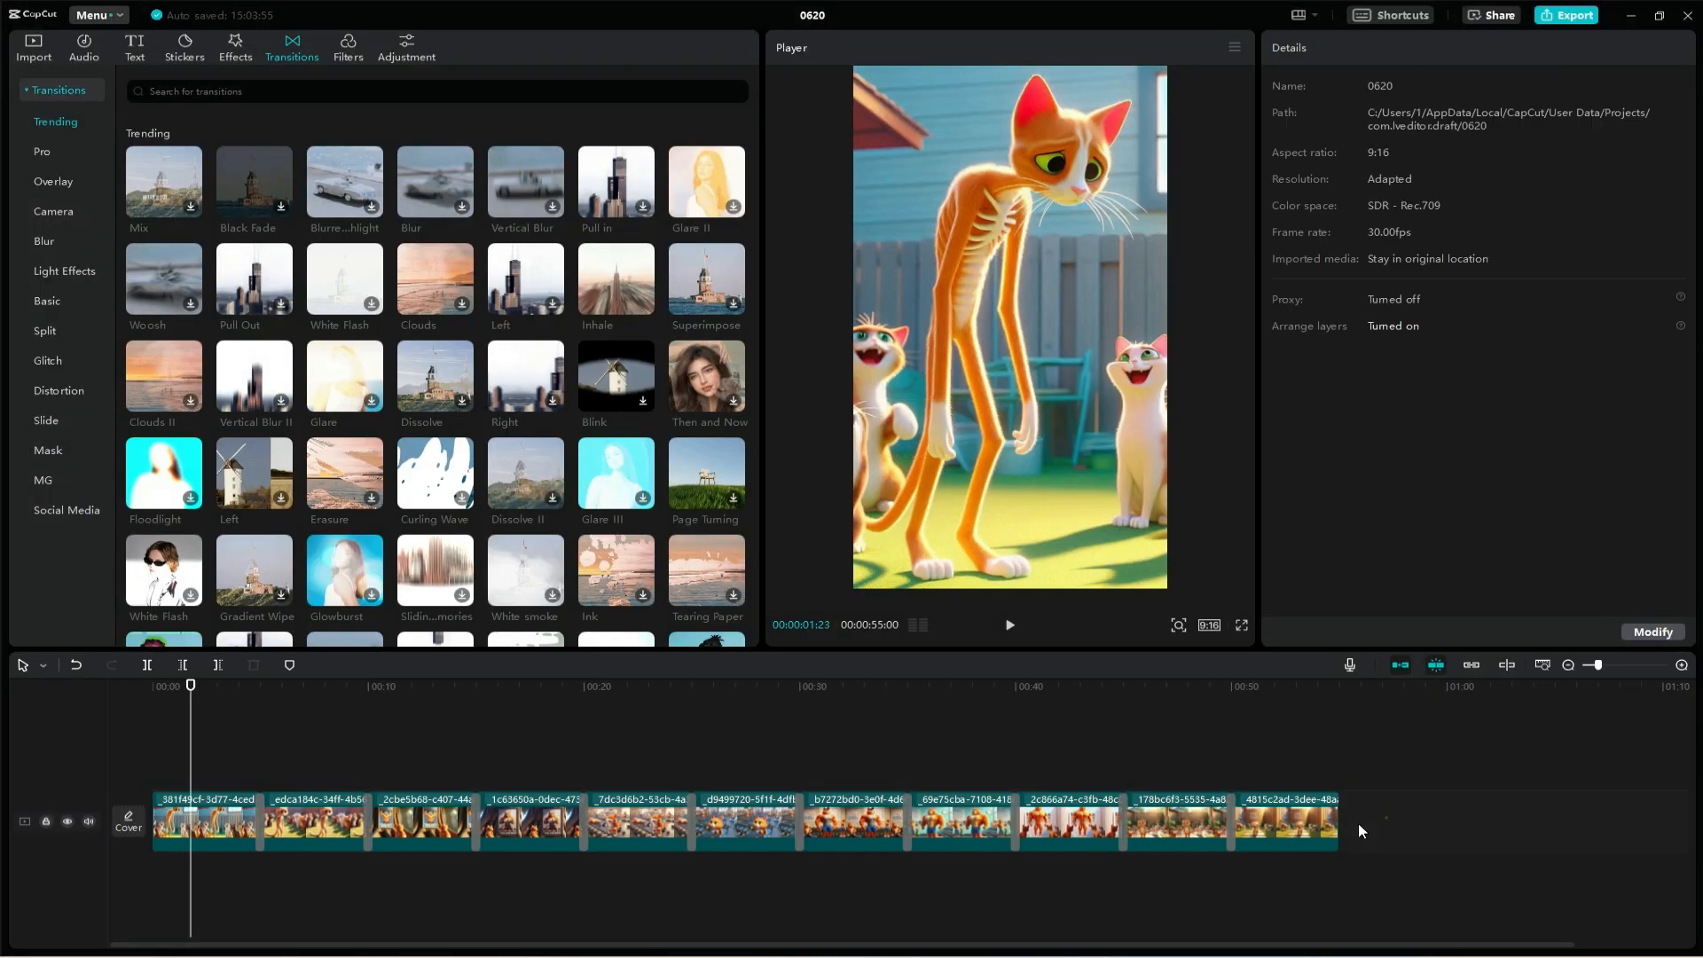
- Combine all the clips and transitions on the timeline into one compound clip
{"action": "left_click_drag", "start_coordinate": [1385, 817], "coordinate": [233, 802]}
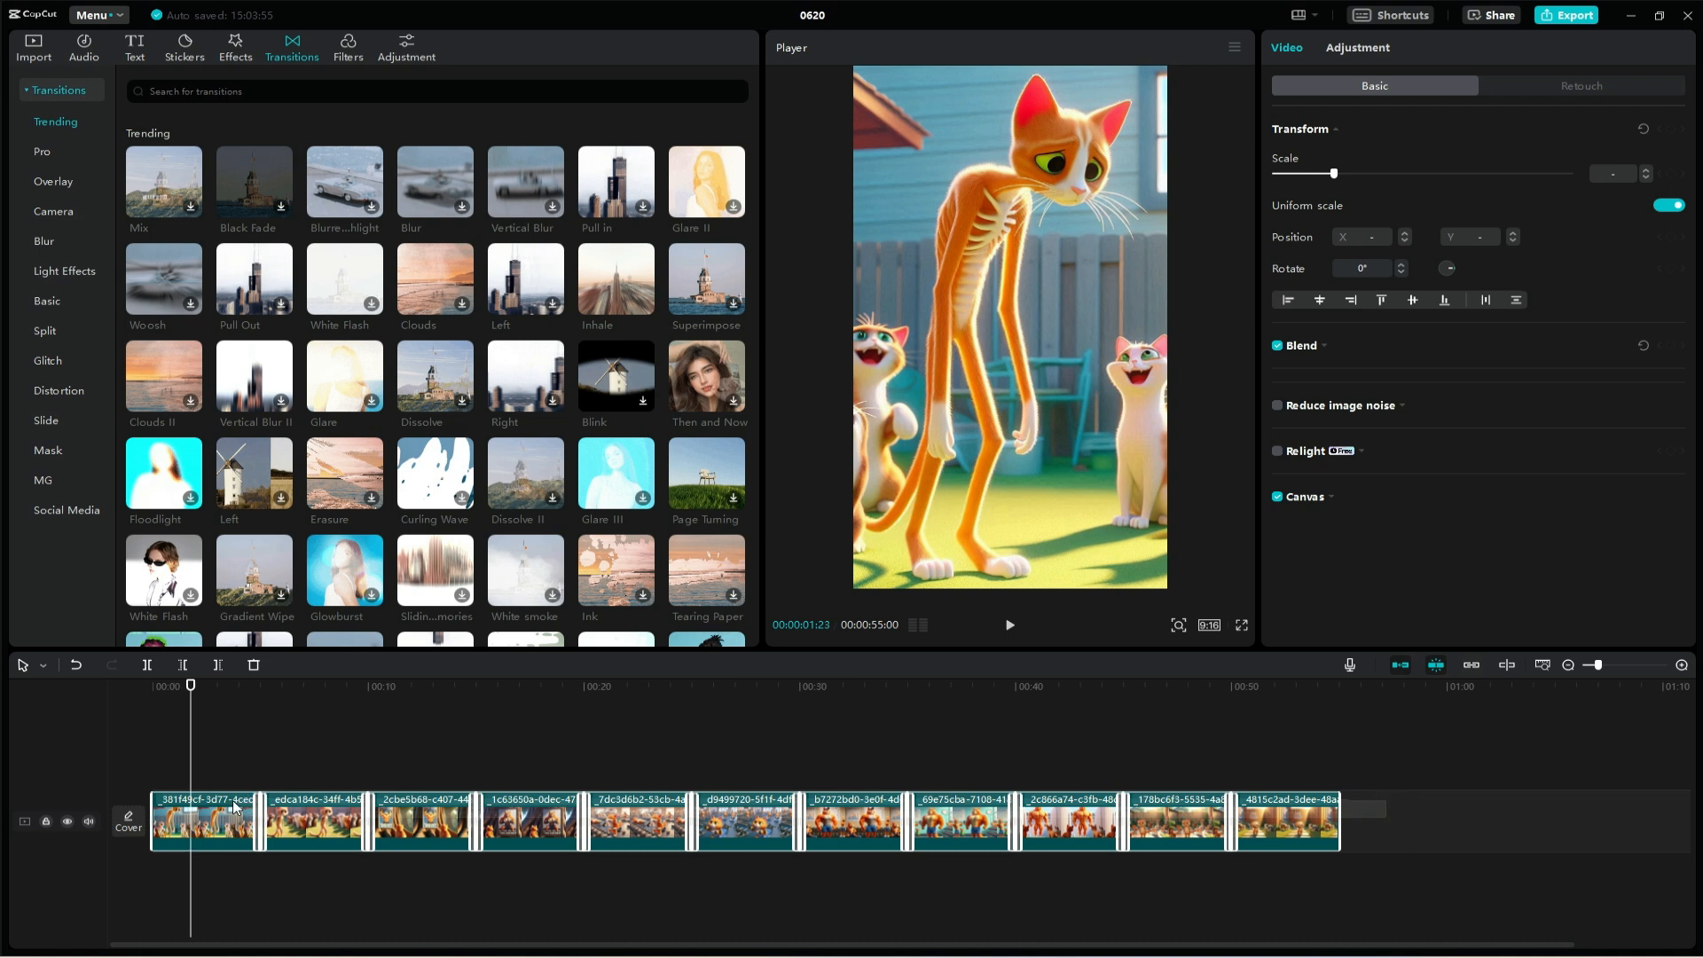
{"action": "right_click", "coordinate": [233, 804]}
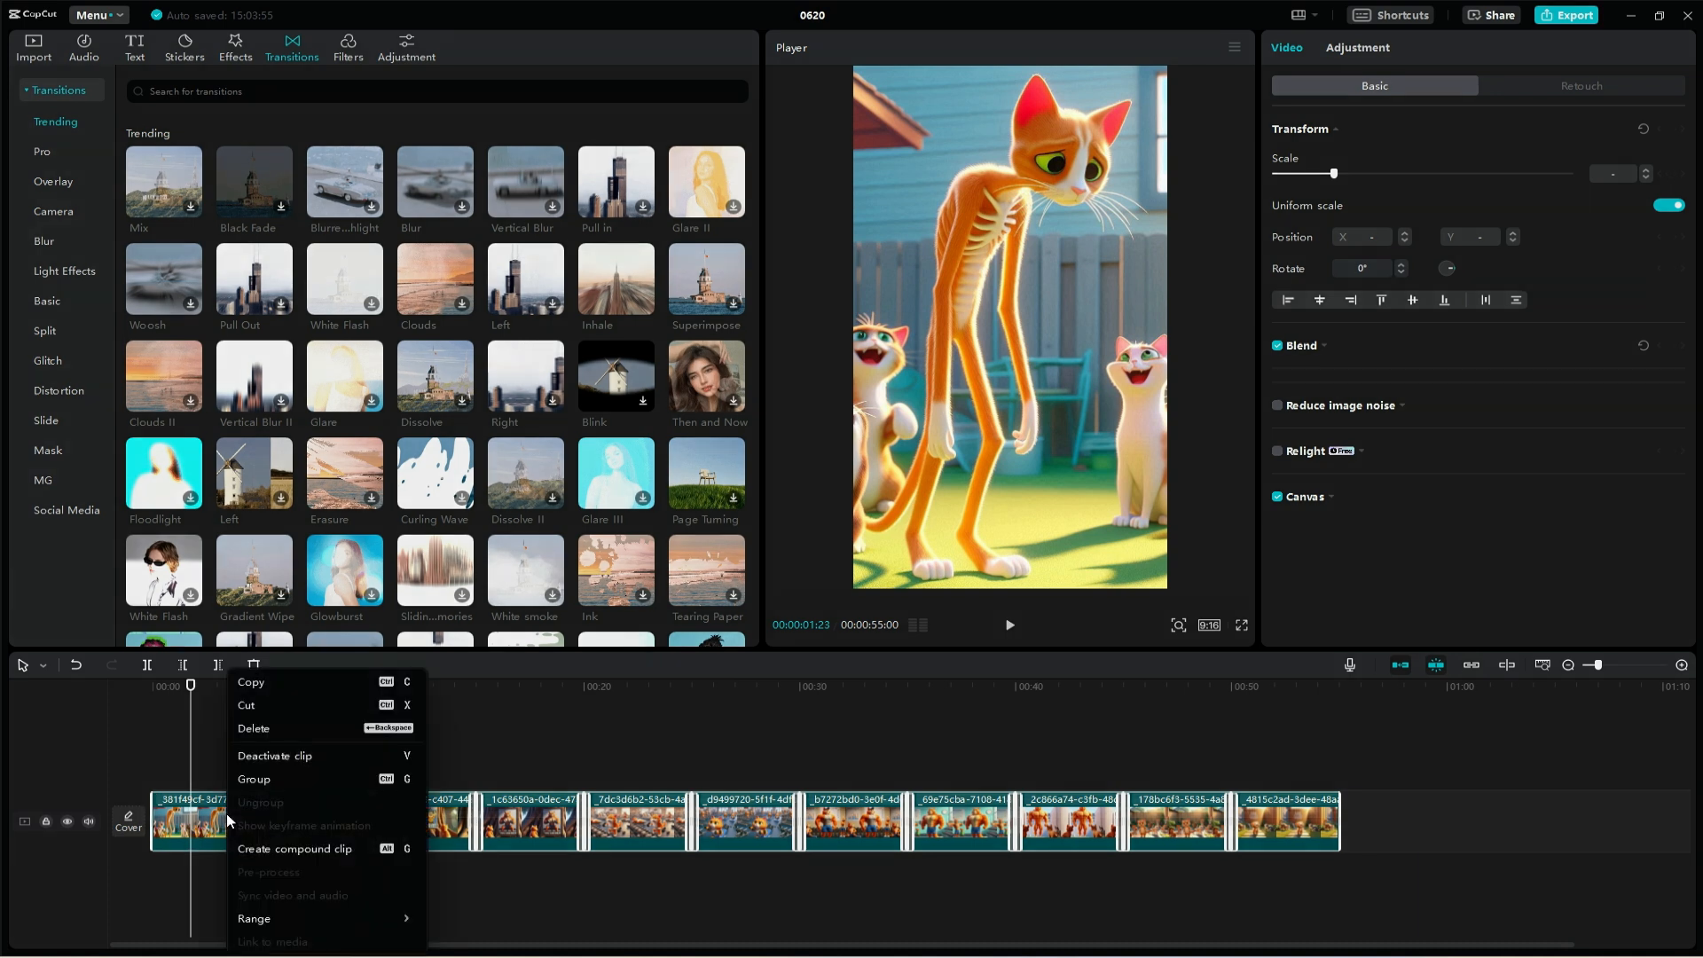
{"action": "left_click", "coordinate": [276, 851]}
- Set the compound clip's speed to 2.0x and fit the timeline to its new length
{"action": "left_click", "coordinate": [1332, 50]}
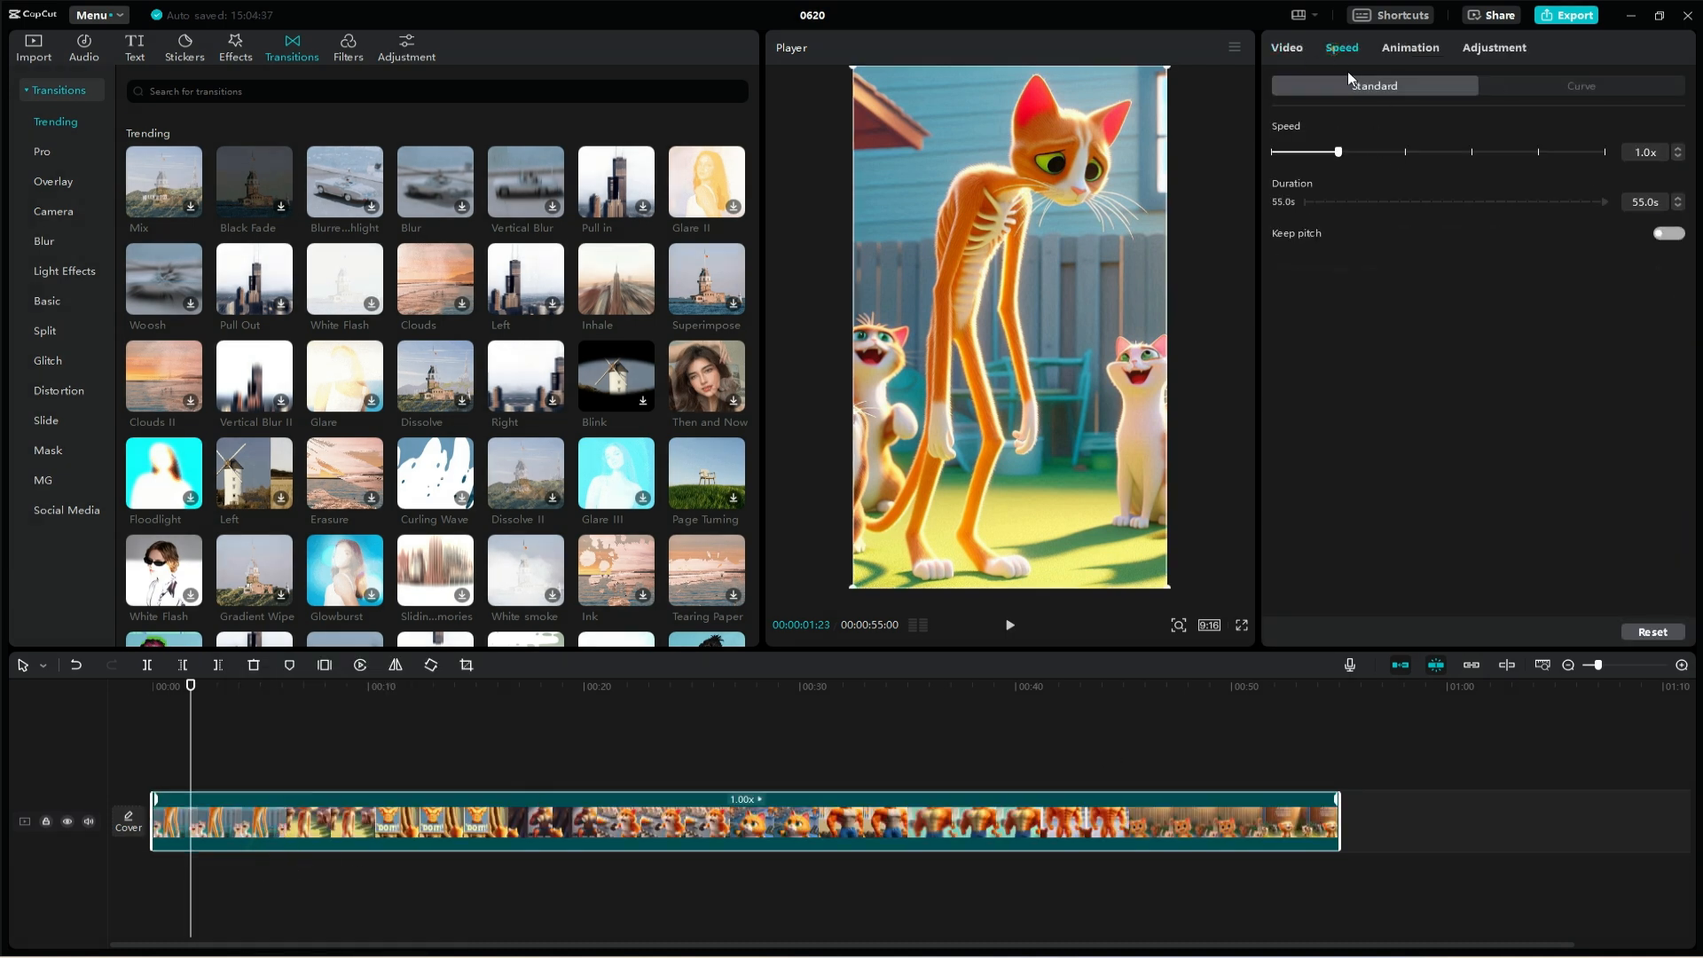
{"action": "left_click", "coordinate": [1405, 152]}
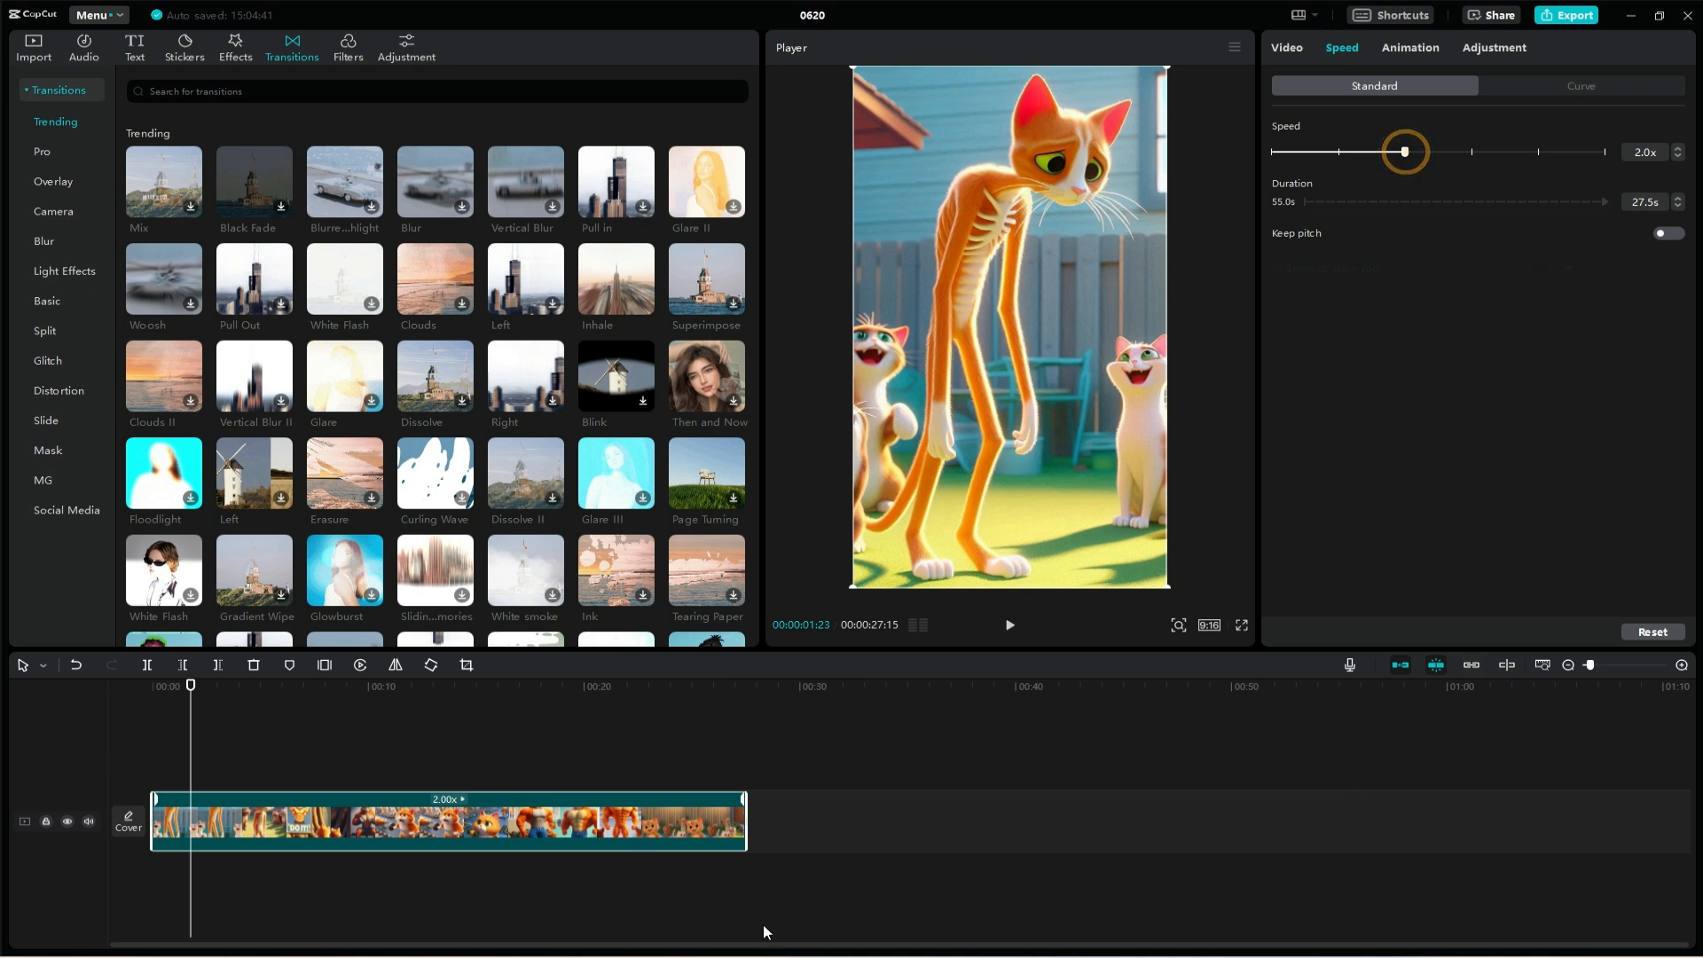
{"action": "left_click", "coordinate": [1545, 669]}
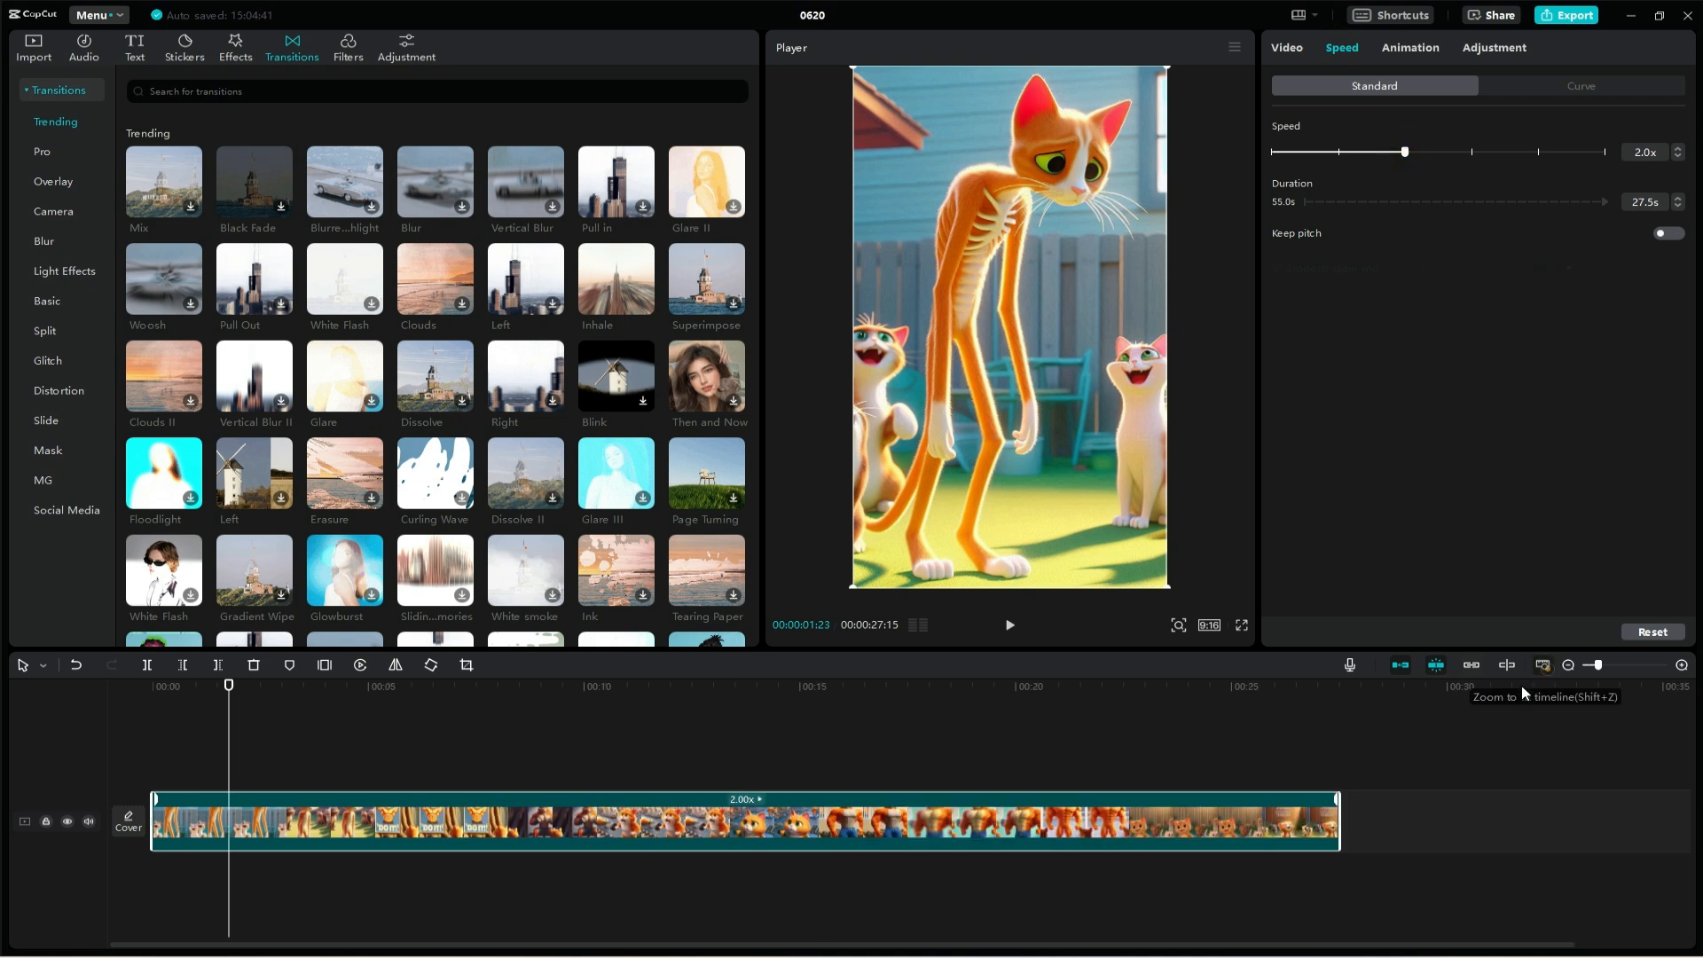
{"action": "left_click", "coordinate": [1157, 750]}
- Export the video under the name "cat short"
{"action": "left_click", "coordinate": [1552, 15]}
{"action": "type", "text": "cat dance"}
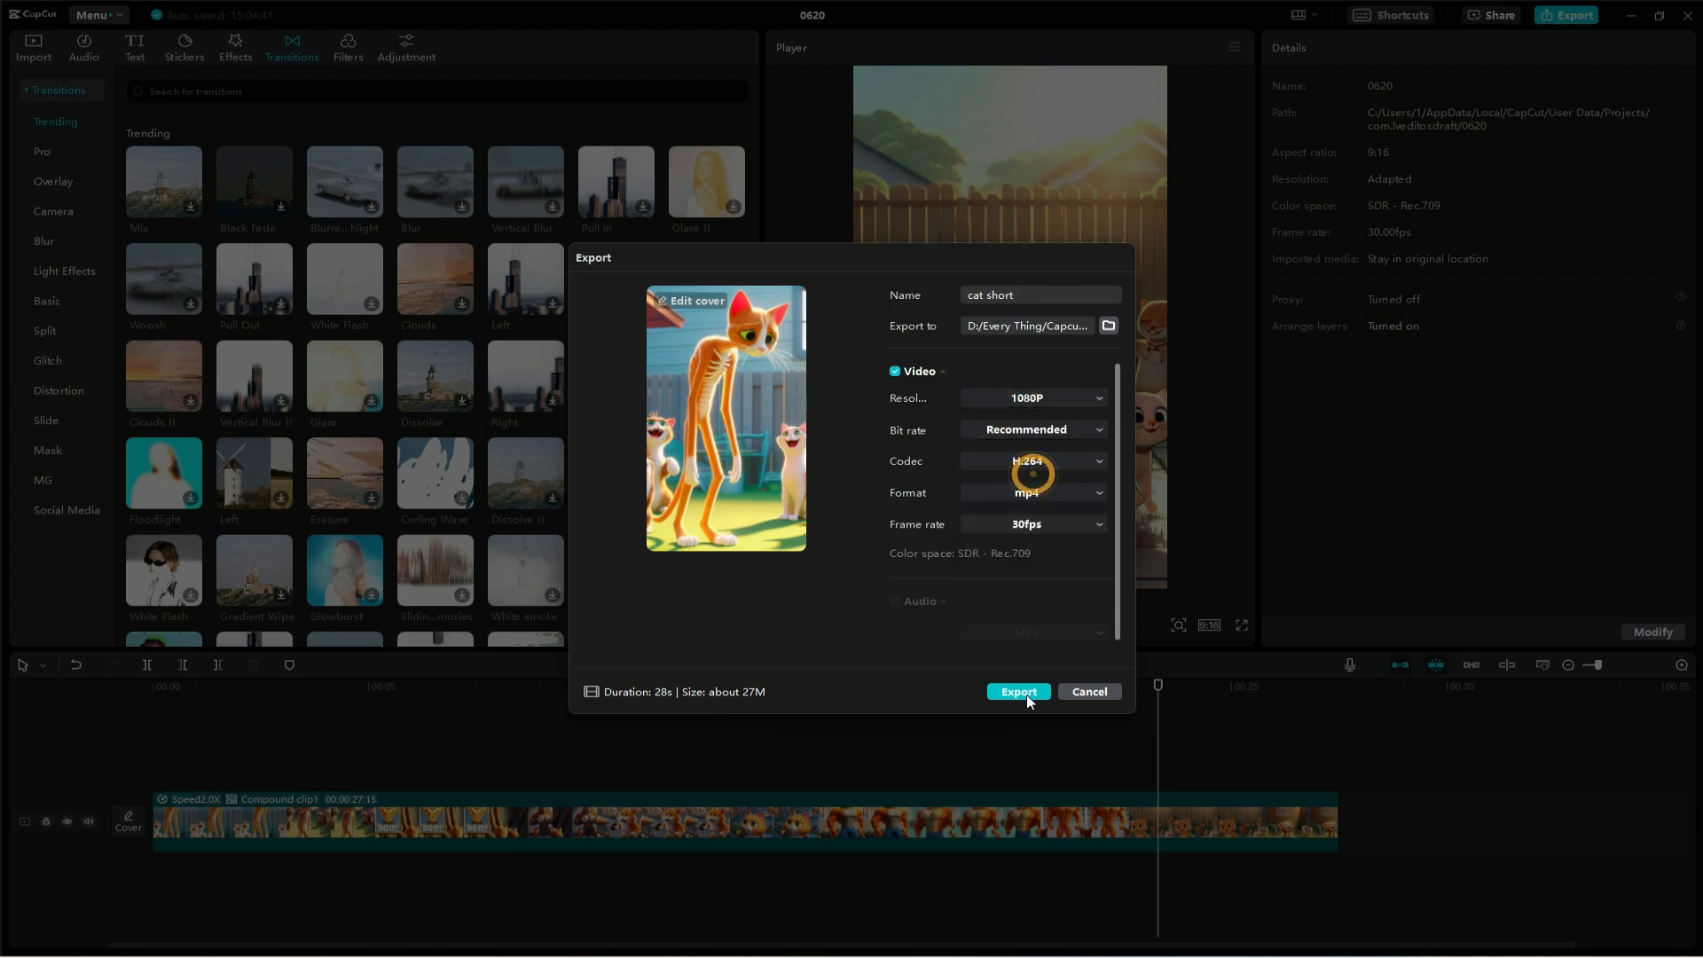
{"action": "left_click", "coordinate": [1023, 692]}
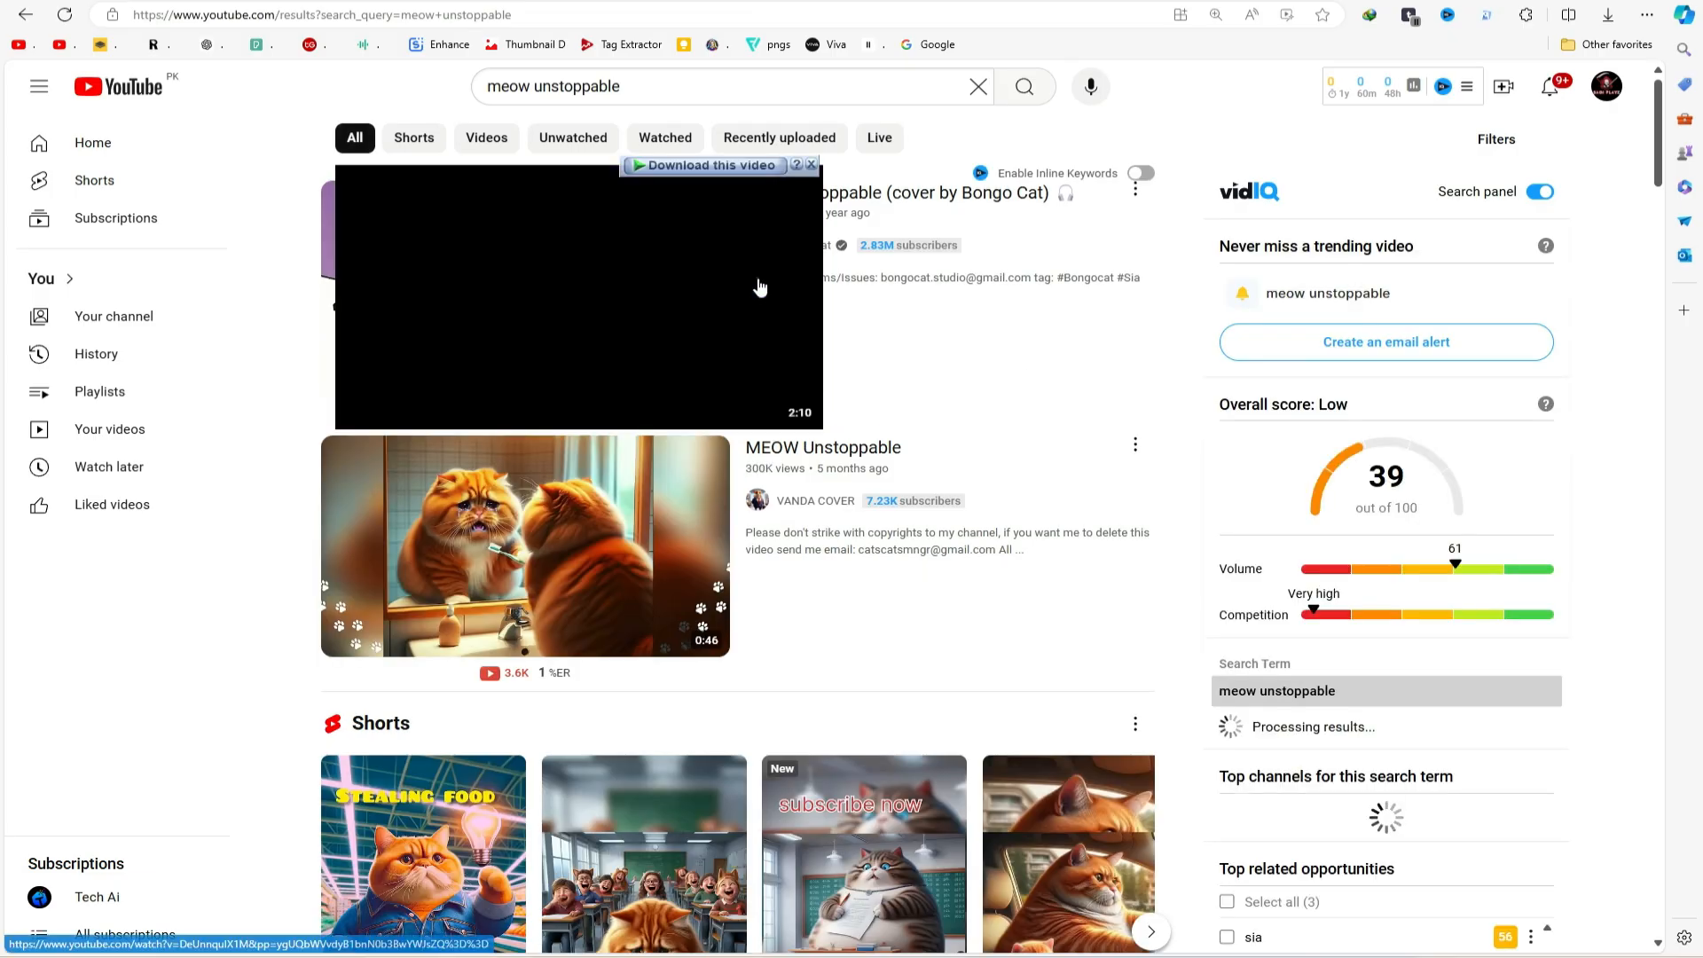
- Open the Bongo Cat cover of Unstoppable from the "meow unstoppable" results on YouTube and look through the video's page
{"action": "left_click", "coordinate": [757, 285]}
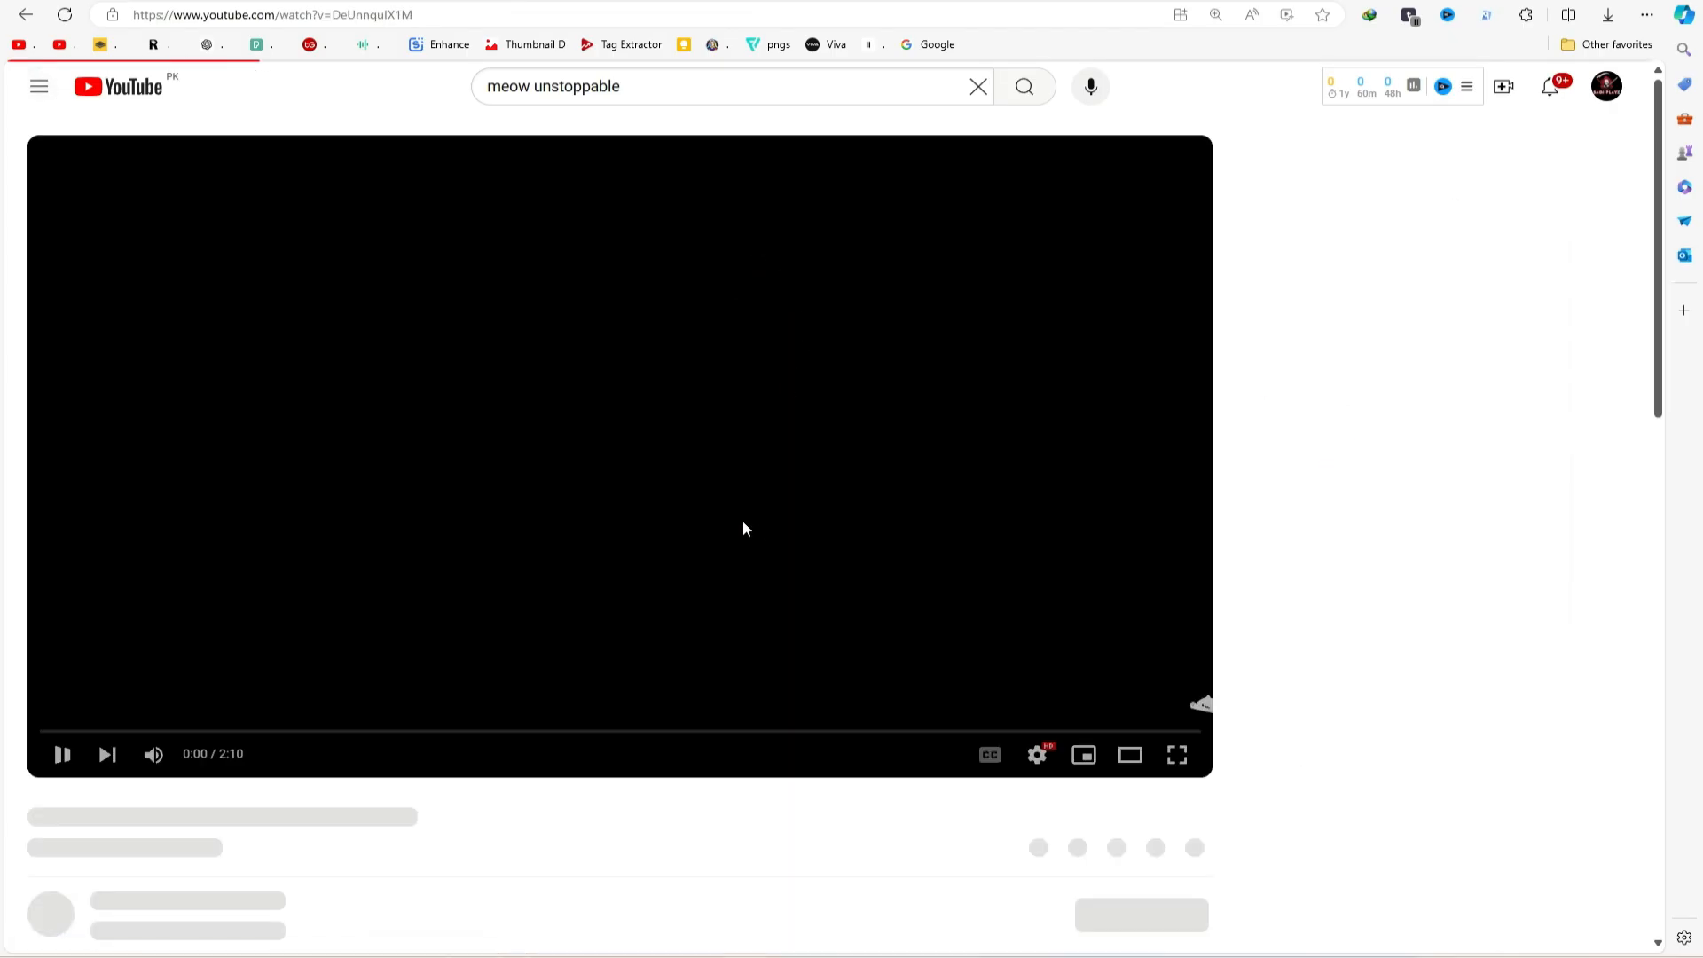
{"action": "left_click", "coordinate": [562, 450]}
{"action": "scroll", "coordinate": [561, 449], "scroll_direction": "down", "scroll_amount": 3}
{"action": "left_click", "coordinate": [357, 695]}
{"action": "scroll", "coordinate": [502, 760], "scroll_direction": "down", "scroll_amount": 7}
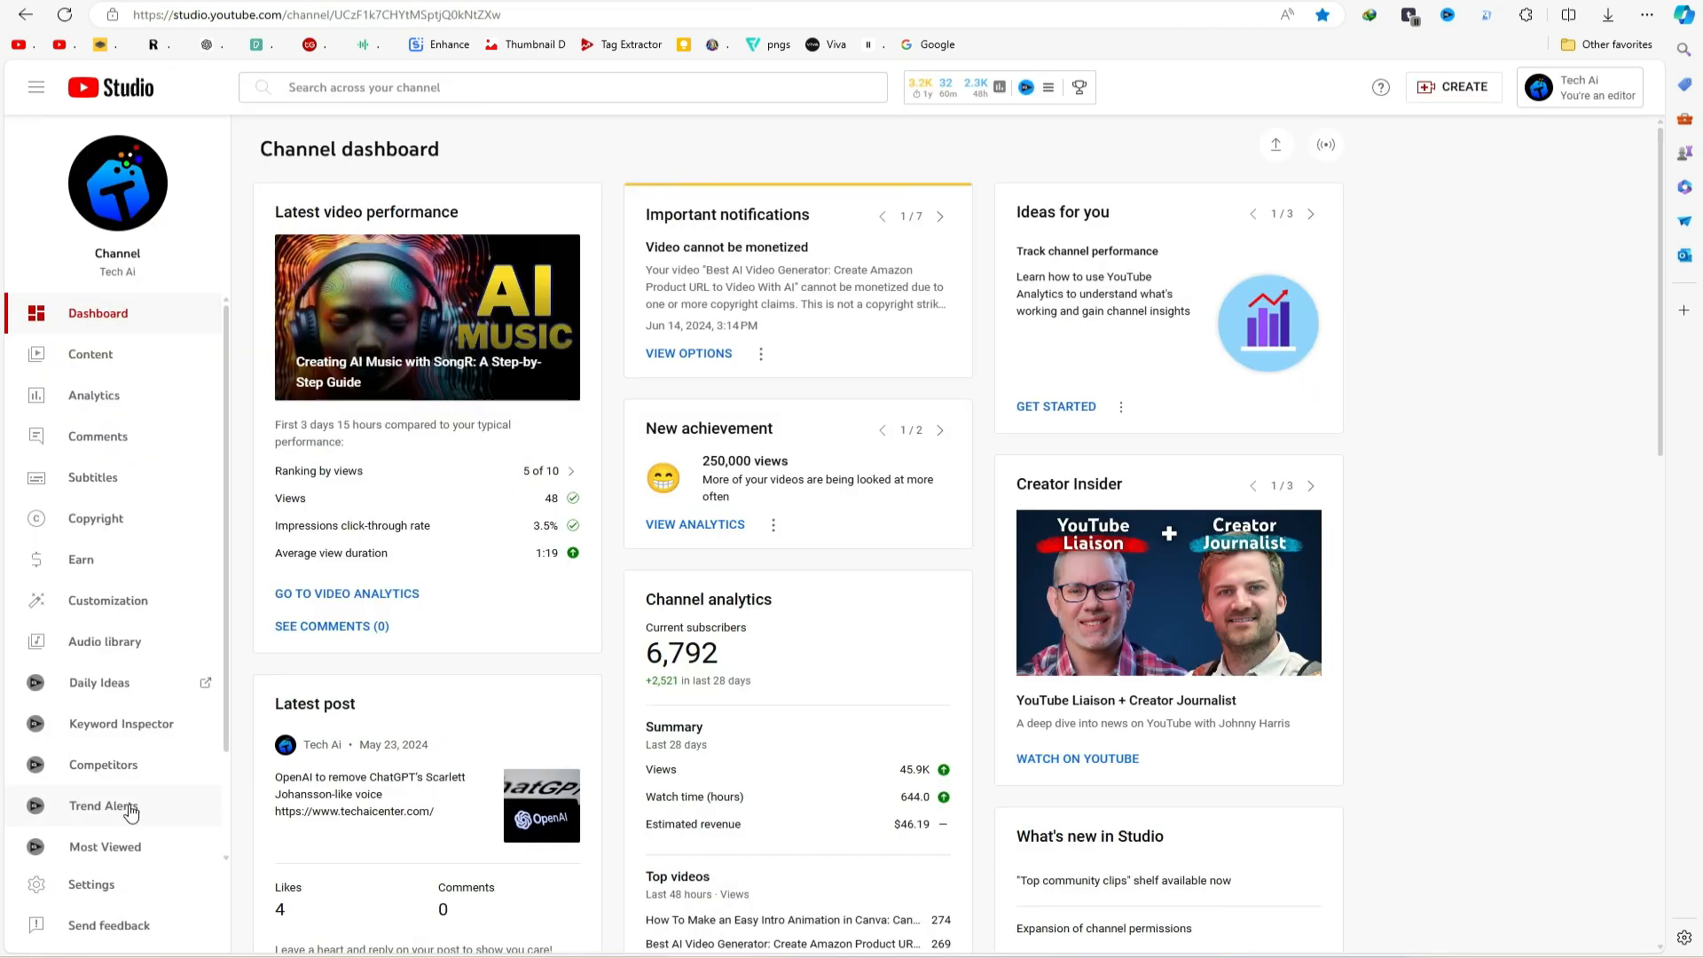
- Open the audio library in YouTube Studio and look through its music tracks
{"action": "left_click", "coordinate": [131, 644]}
{"action": "scroll", "coordinate": [772, 597], "scroll_direction": "down", "scroll_amount": 4}
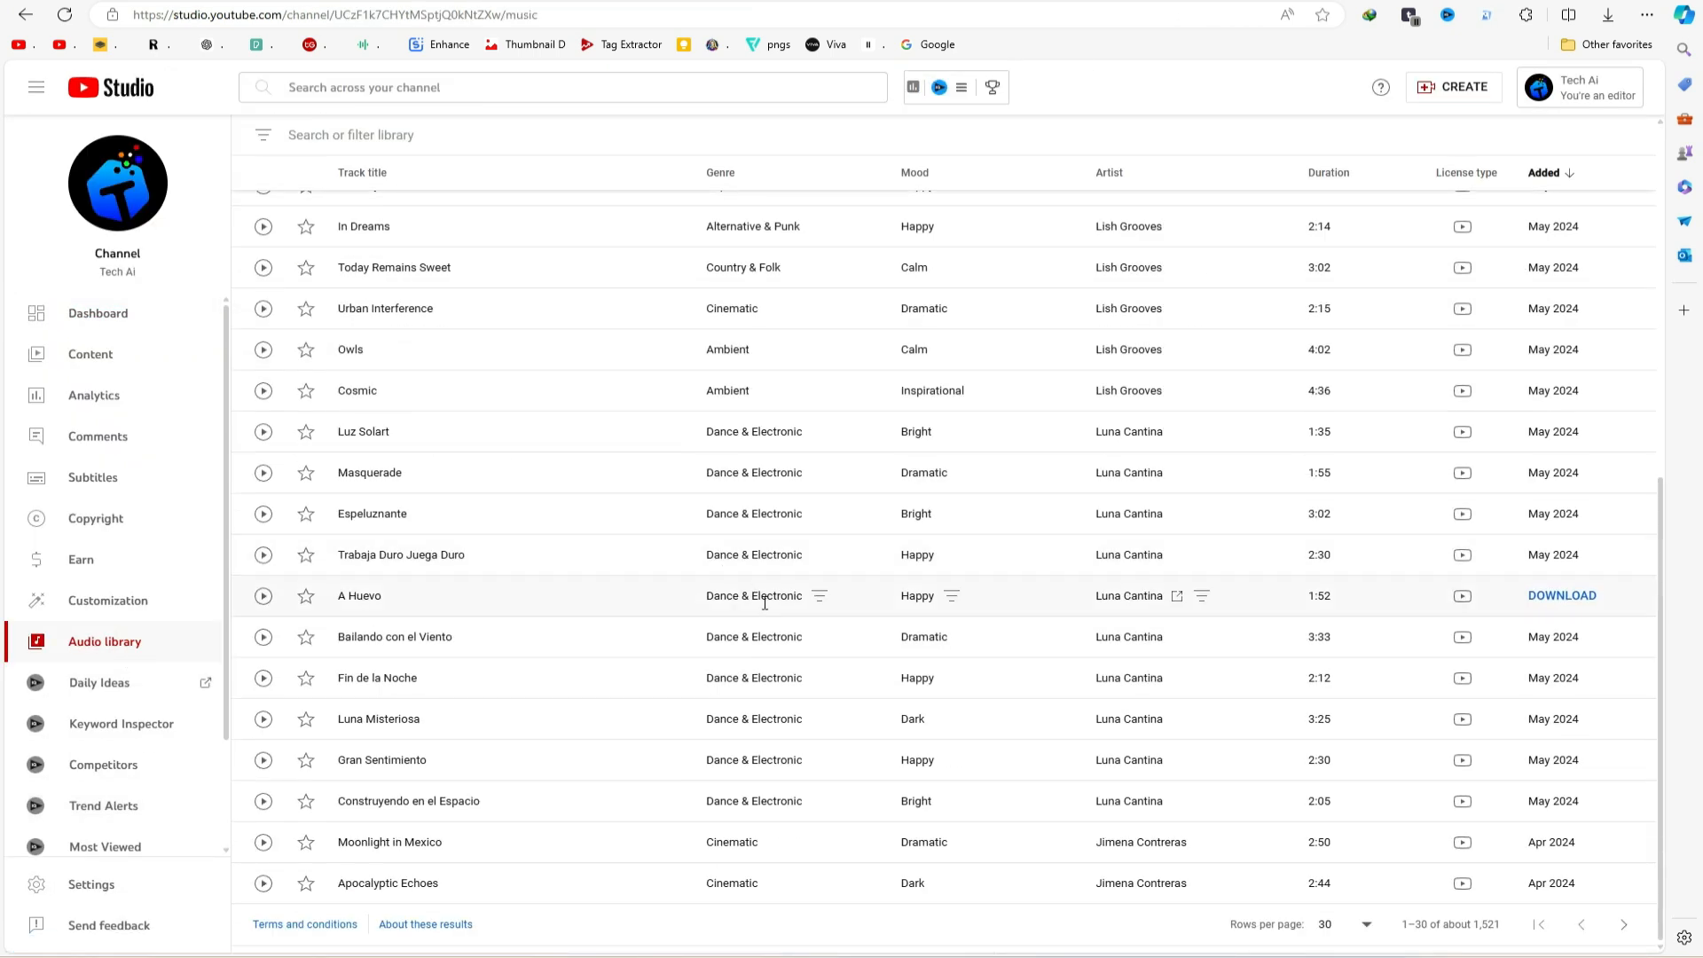
{"action": "scroll", "coordinate": [810, 642], "scroll_direction": "up", "scroll_amount": 5}
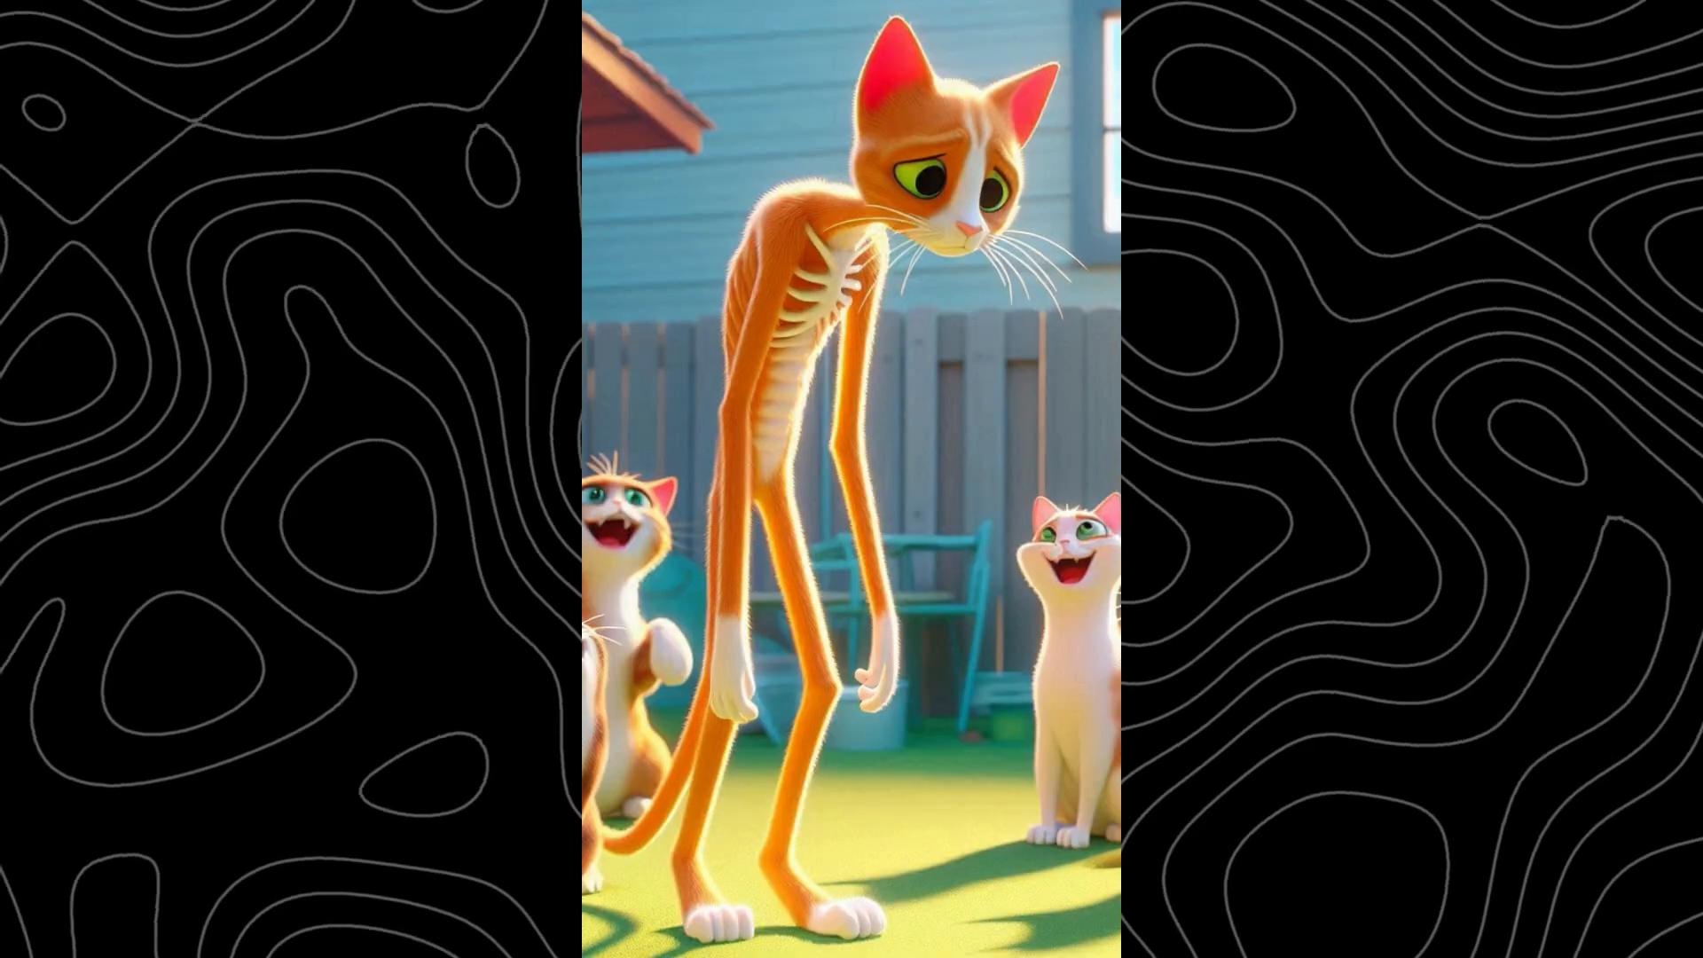